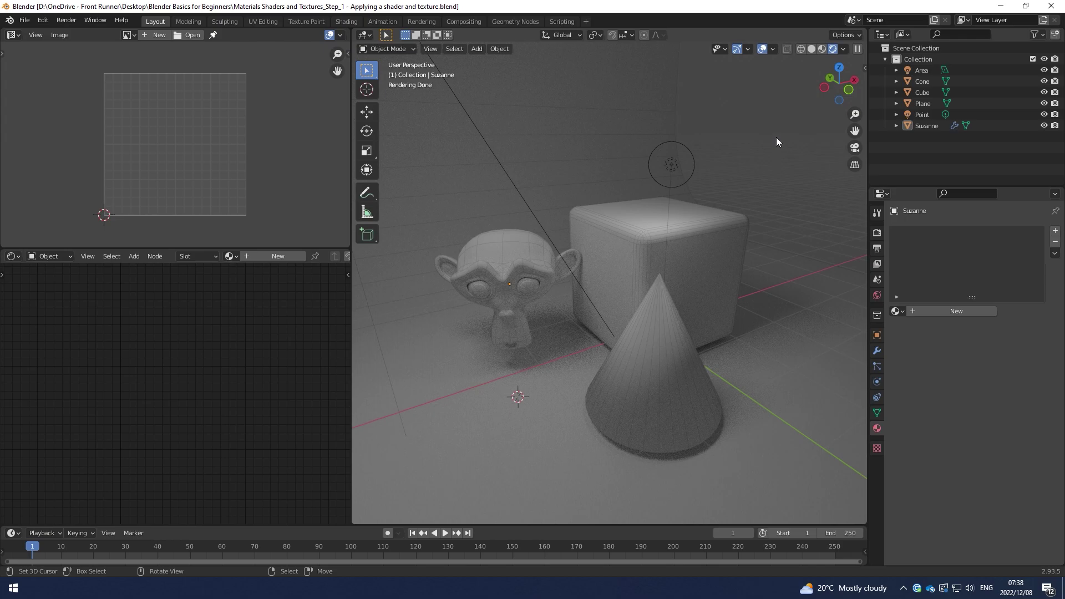
Step: Compare the scene in Solid, Wireframe and Material Preview viewport shading, and return to Rendered shading
key(z)
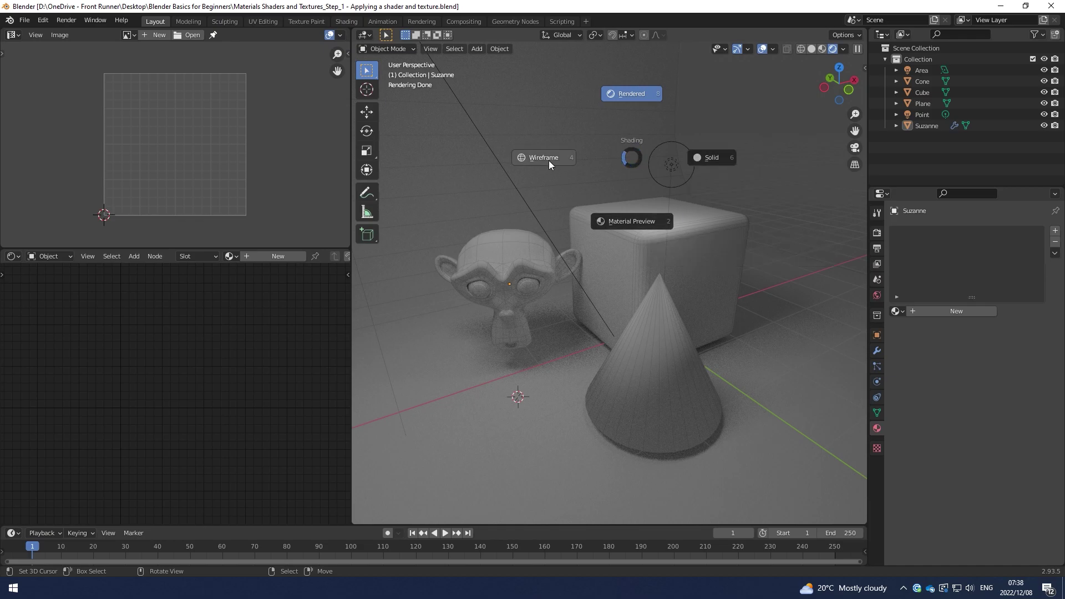
click(769, 146)
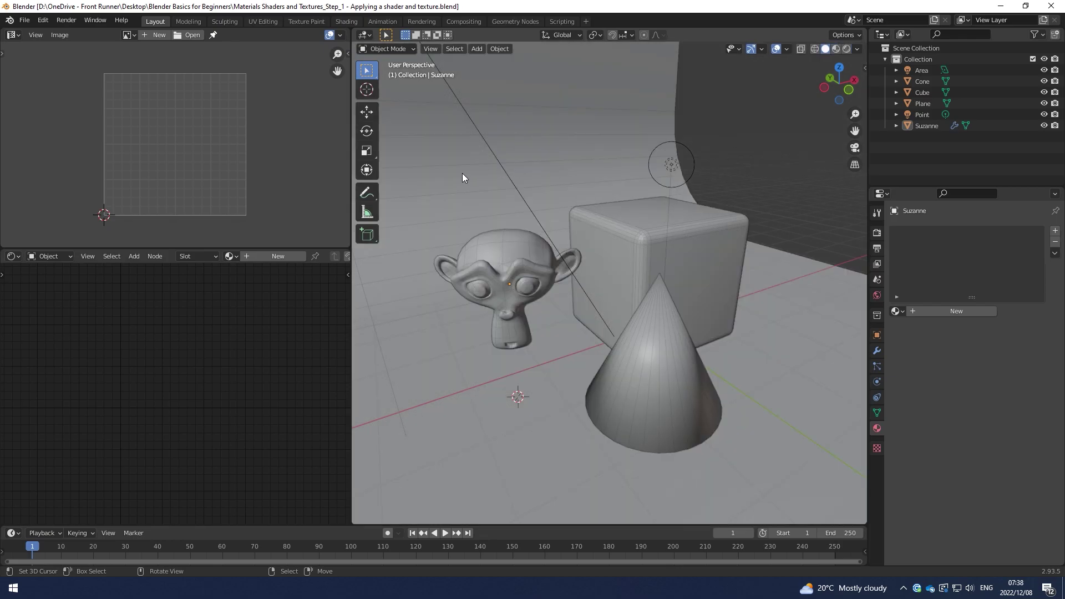
key(z)
click(385, 177)
key(z)
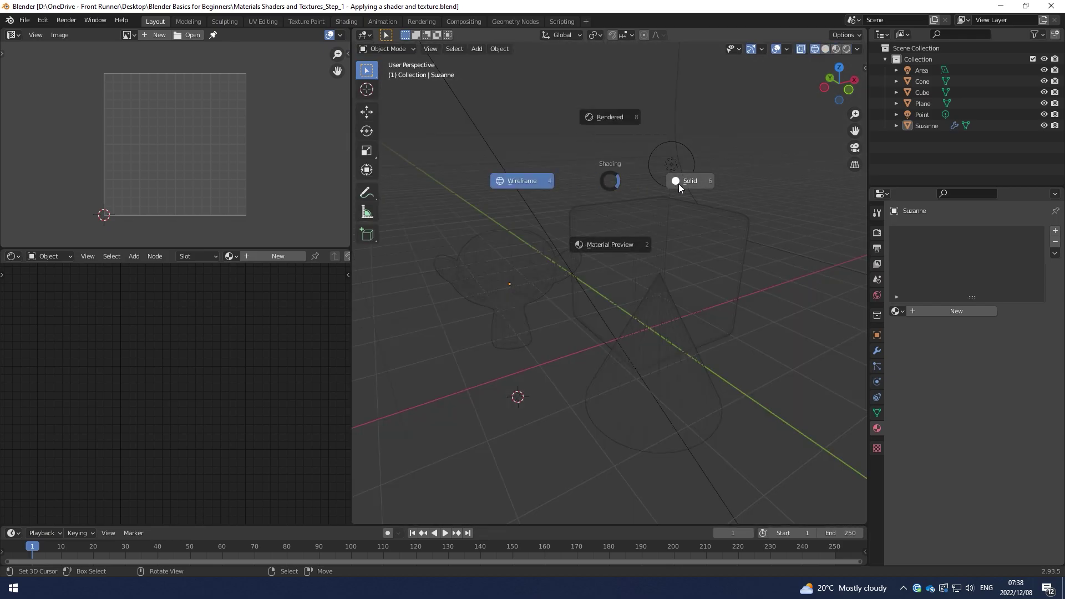
click(678, 184)
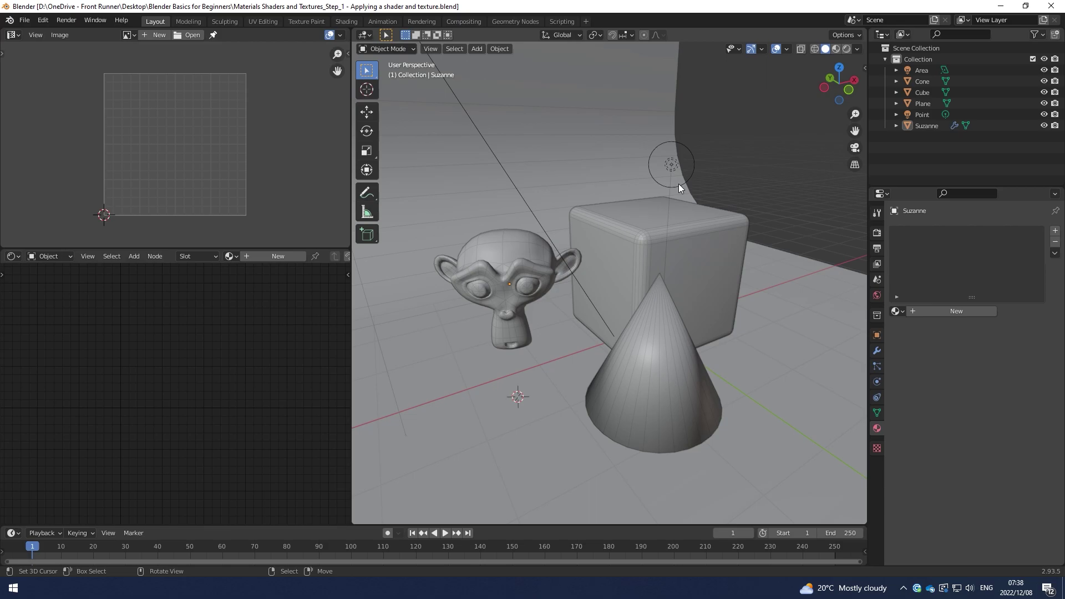
key(z)
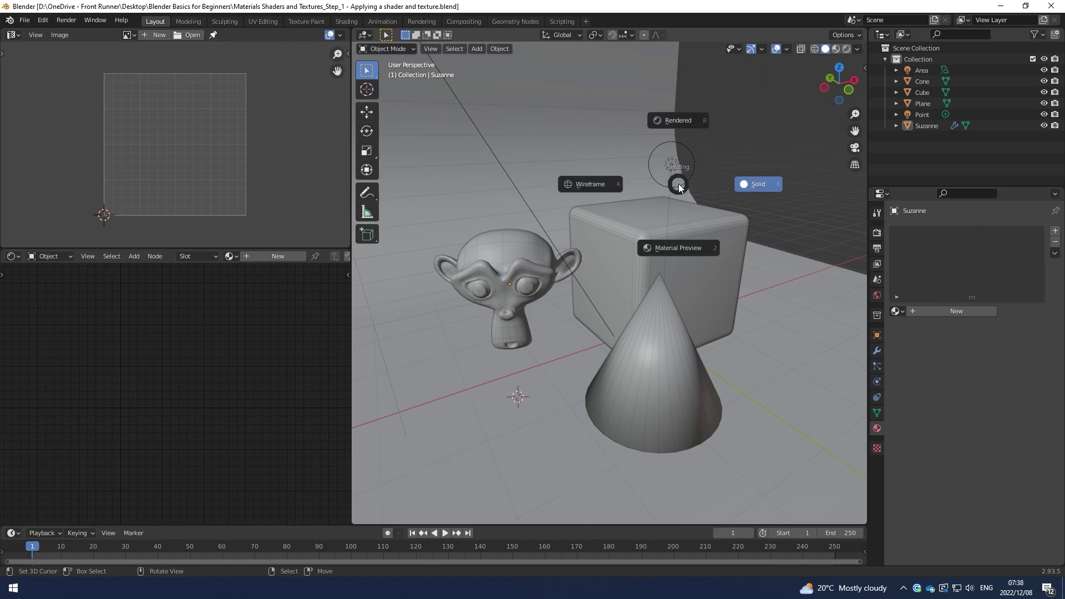
click(675, 246)
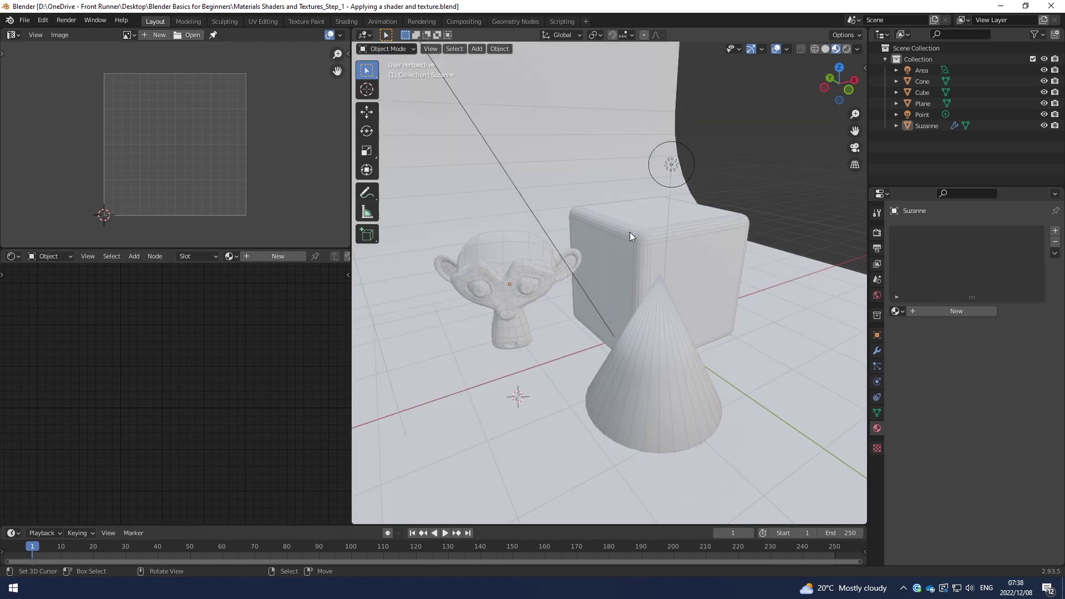
key(z)
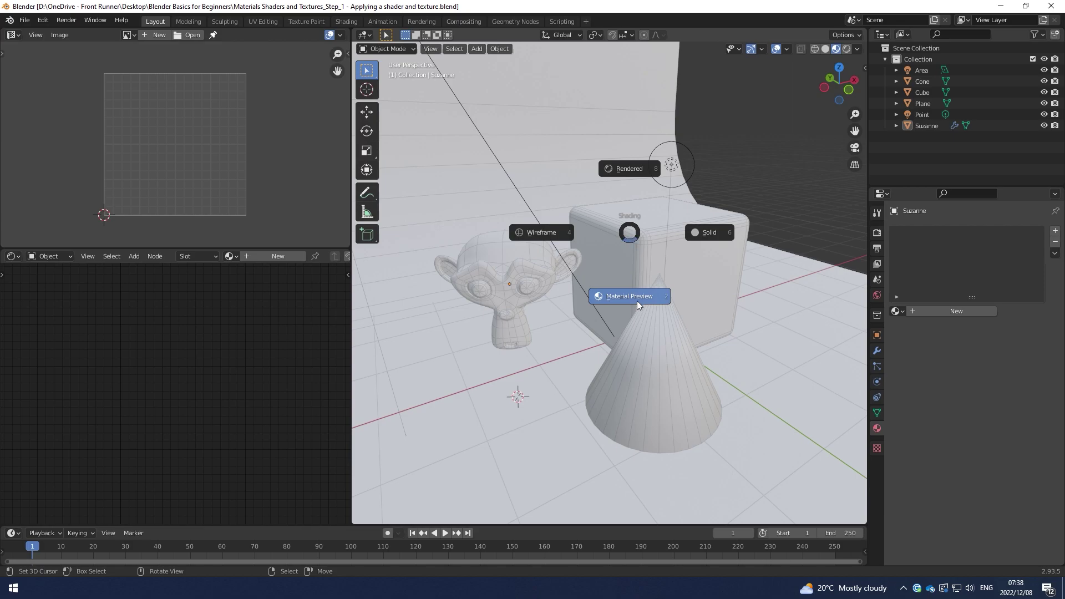
click(624, 170)
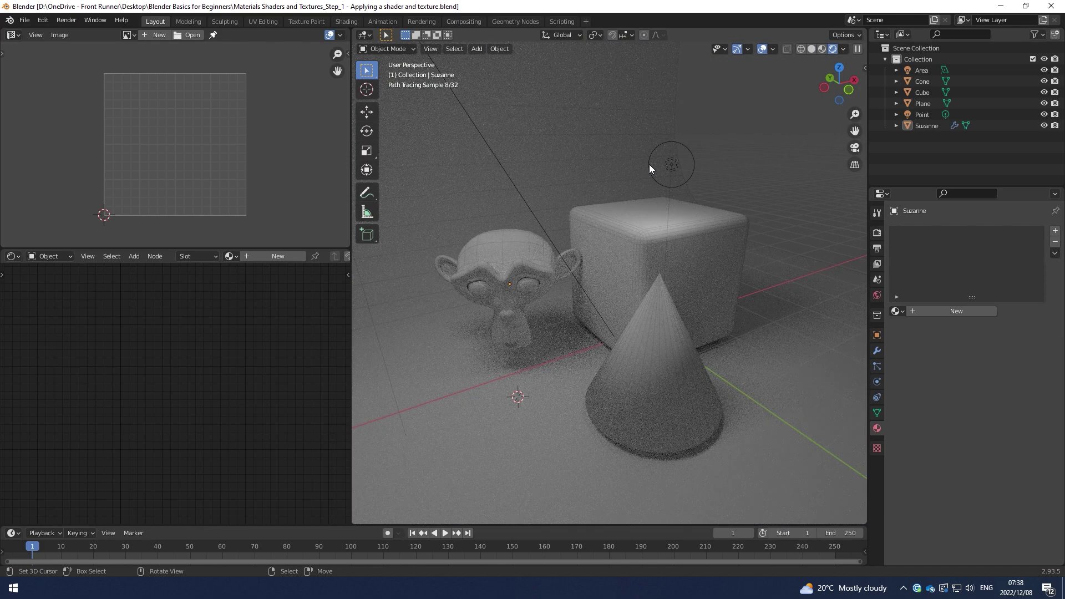
Step: Save the file and bring up the Material properties together with the Shader Editor
key(ctrl+s)
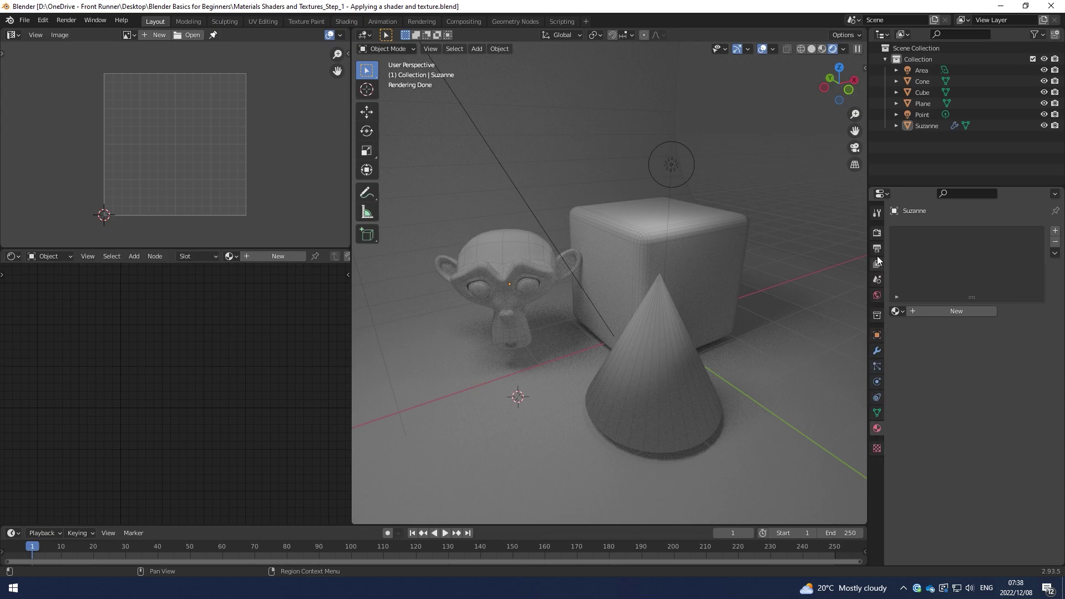
click(877, 429)
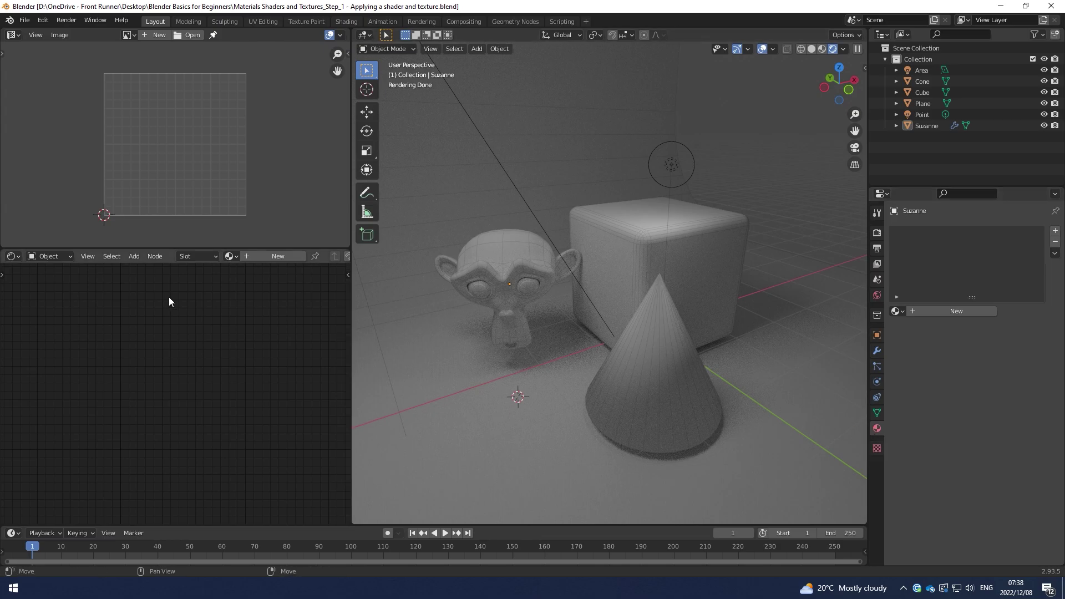
click(13, 256)
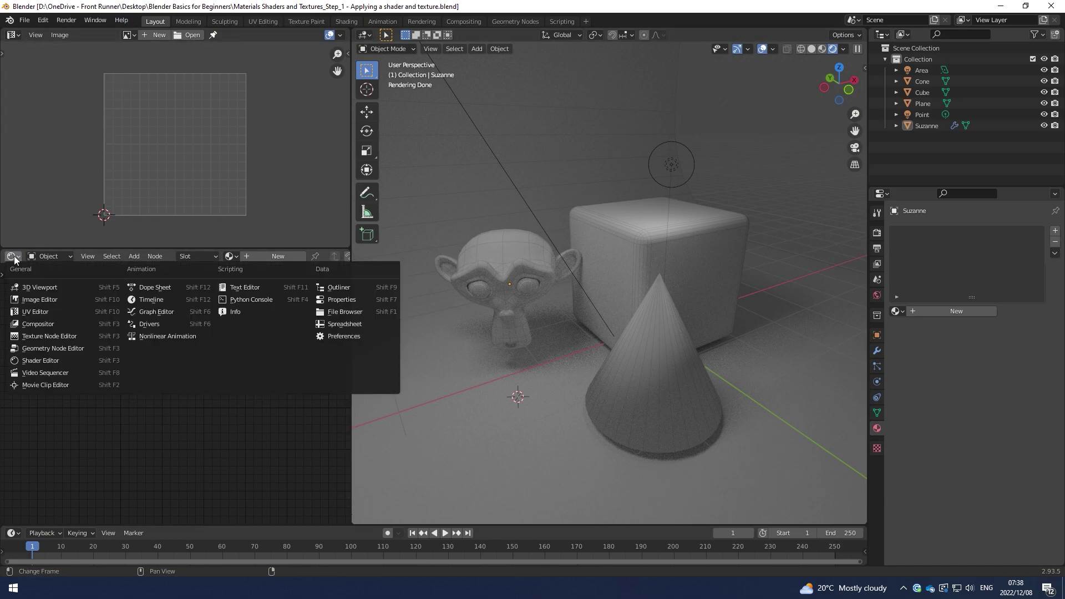
click(32, 361)
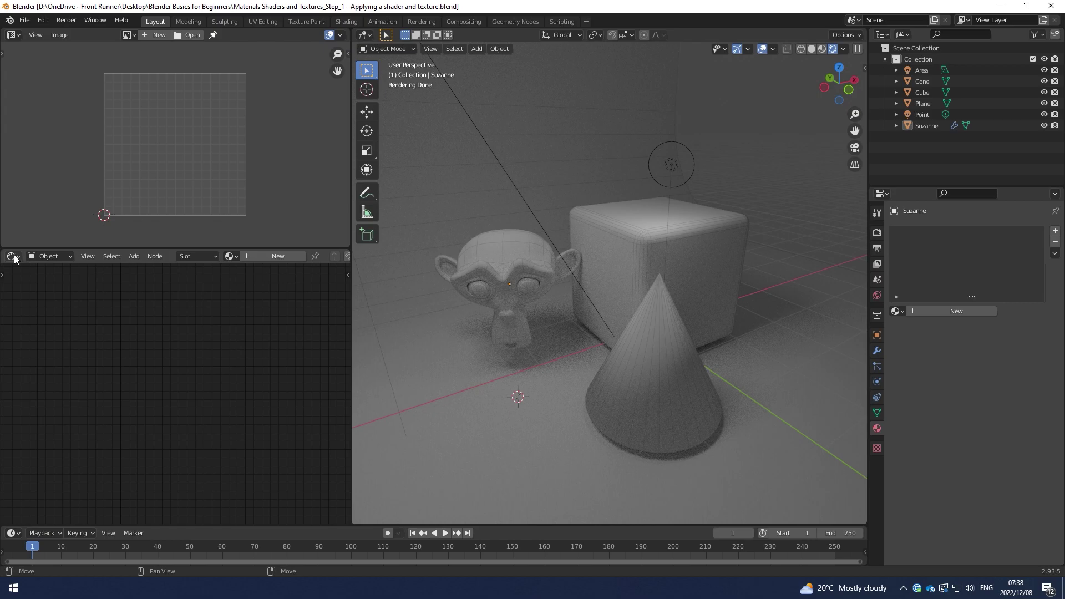
Step: Join the Shader Editor area with the image editor above it so the image editor fills the whole space
right_click(62, 250)
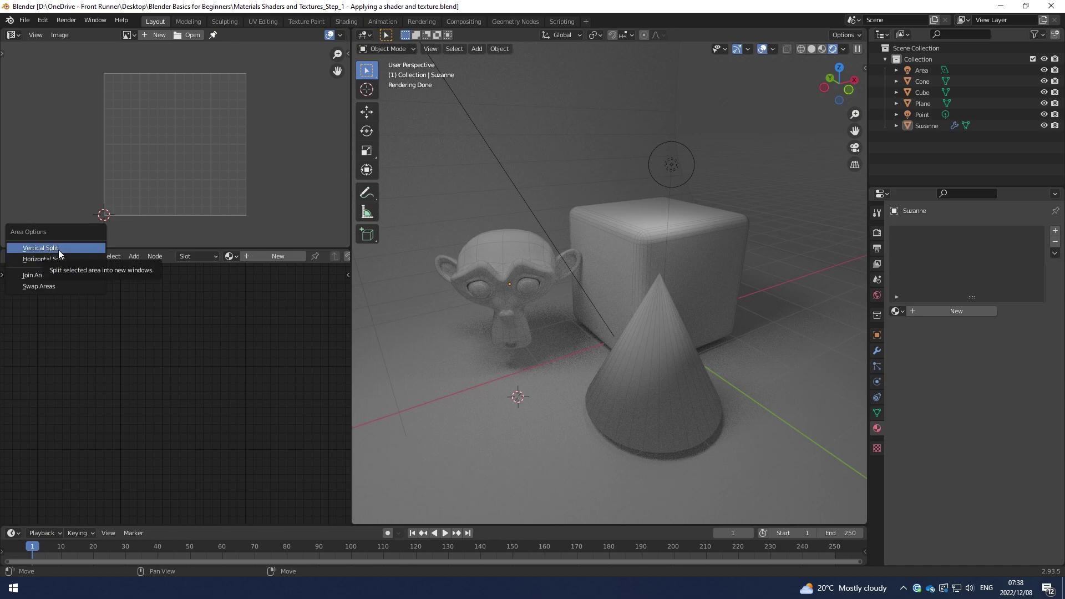
click(53, 274)
click(223, 306)
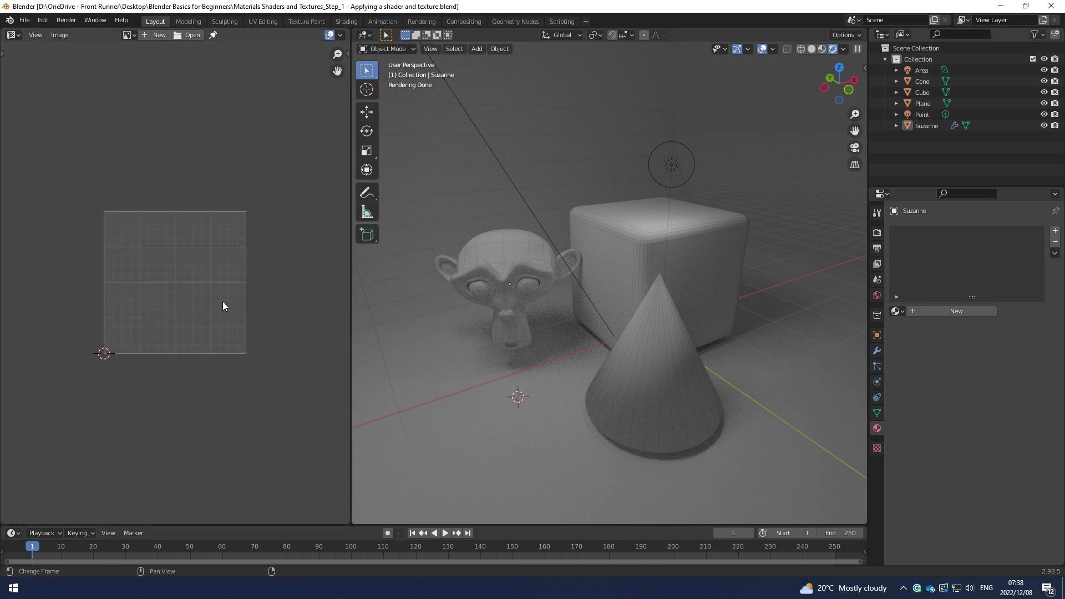
scroll(188, 284, up, 1)
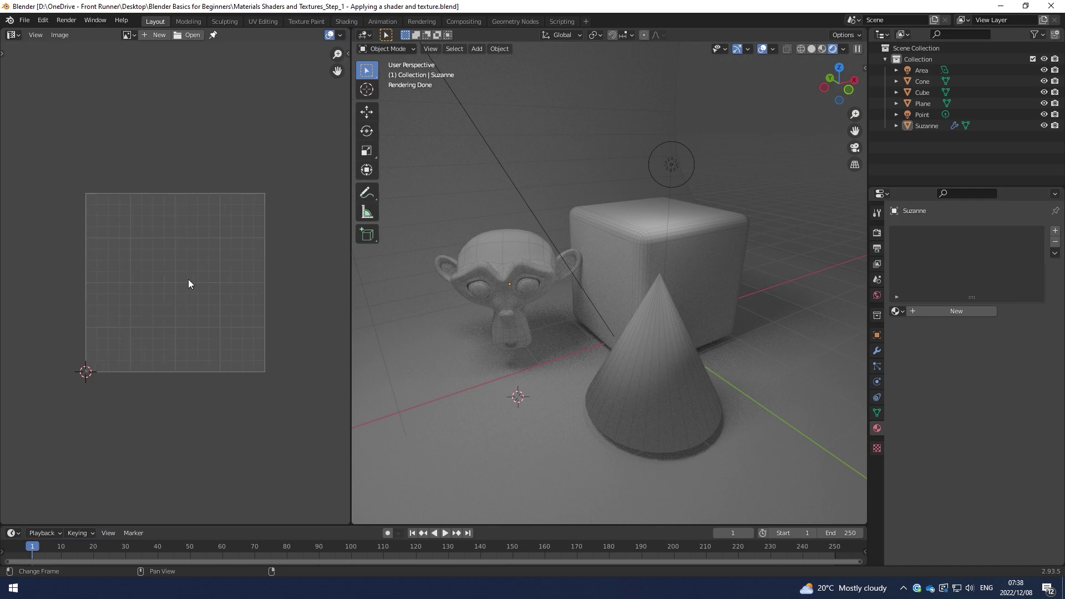
Step: Split the image editor area horizontally into two stacked areas of about equal height
right_click(351, 267)
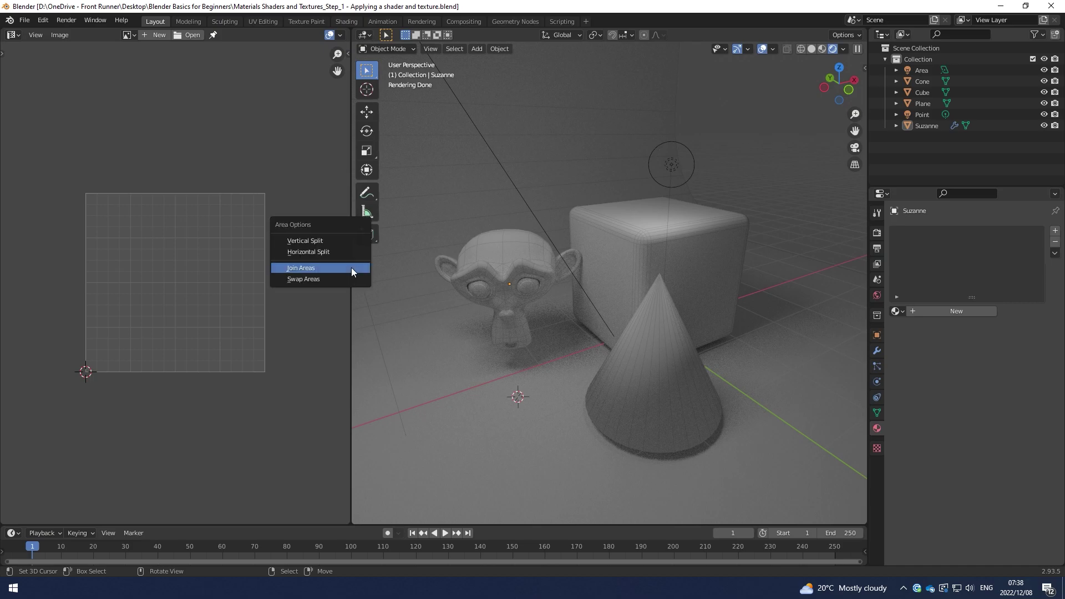
click(309, 253)
click(222, 258)
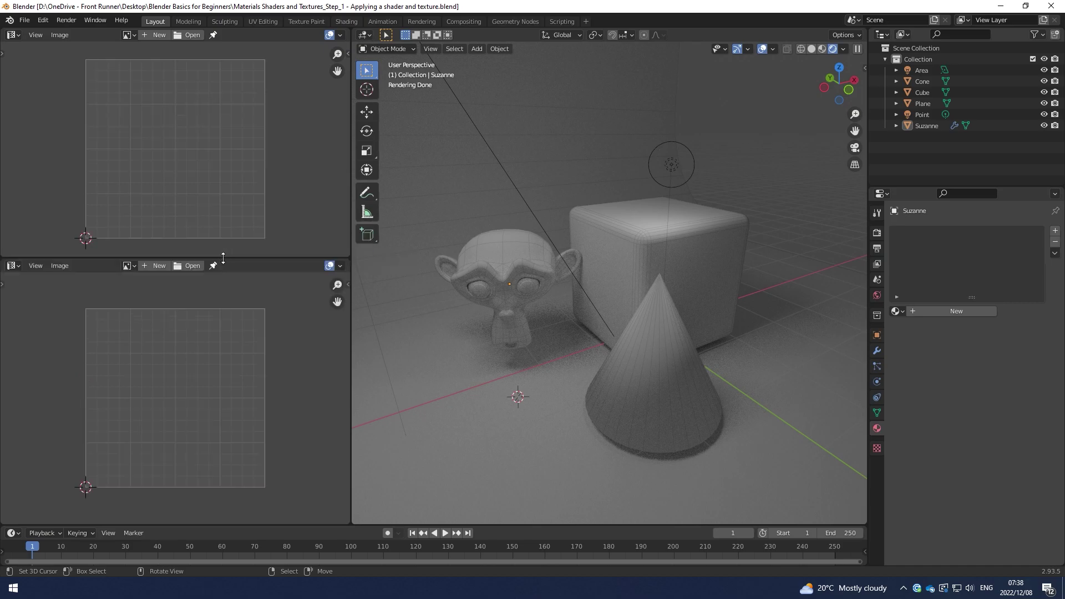
Step: Change the lower image editor to a Shader Editor and enlarge it by moving its upper border higher
click(13, 266)
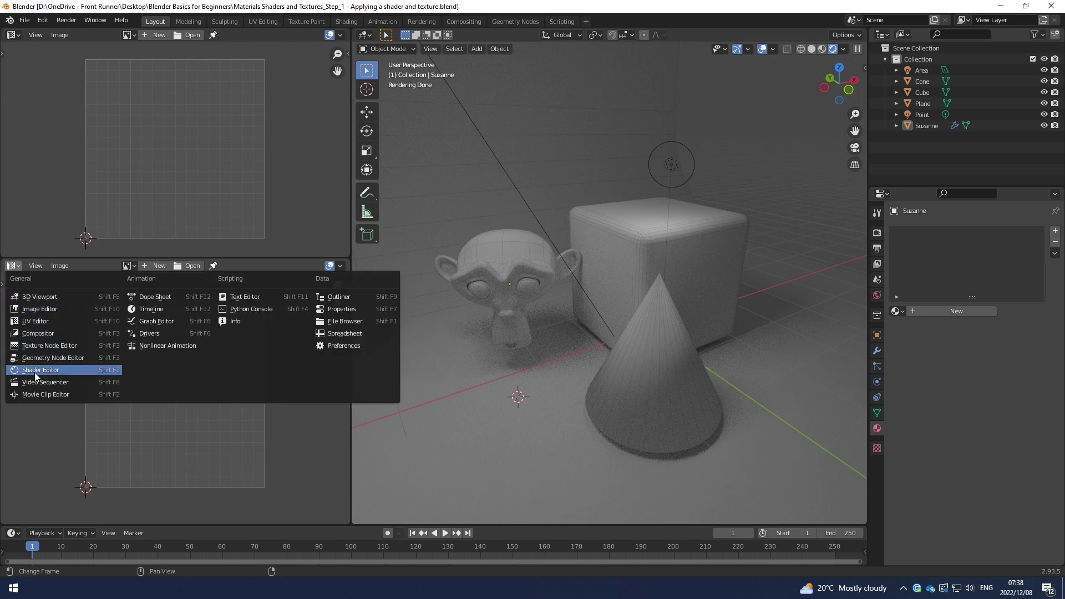
click(34, 371)
key(n)
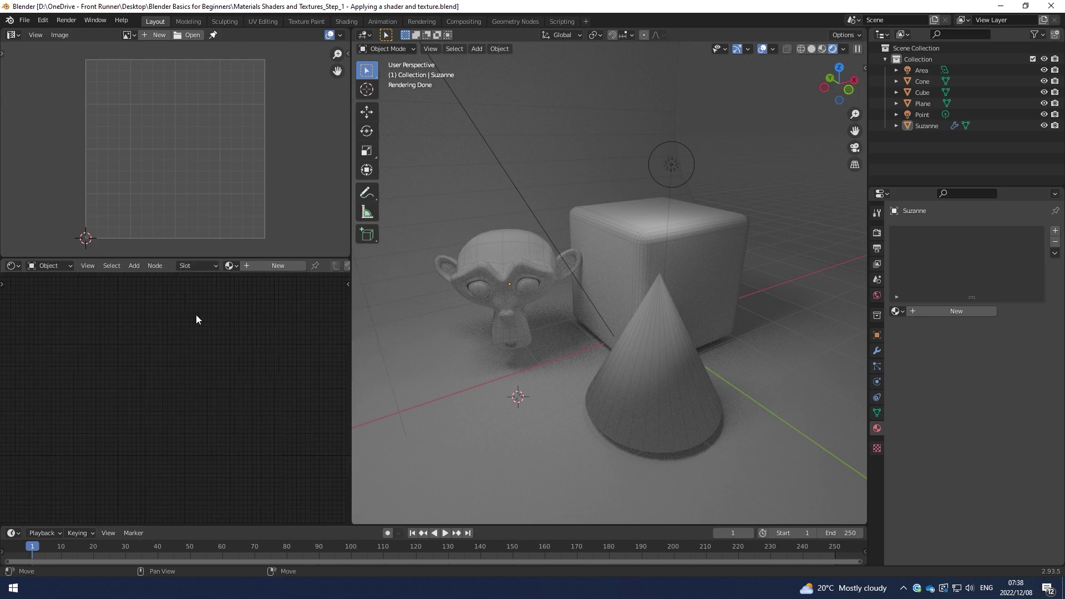
drag(230, 257, 230, 203)
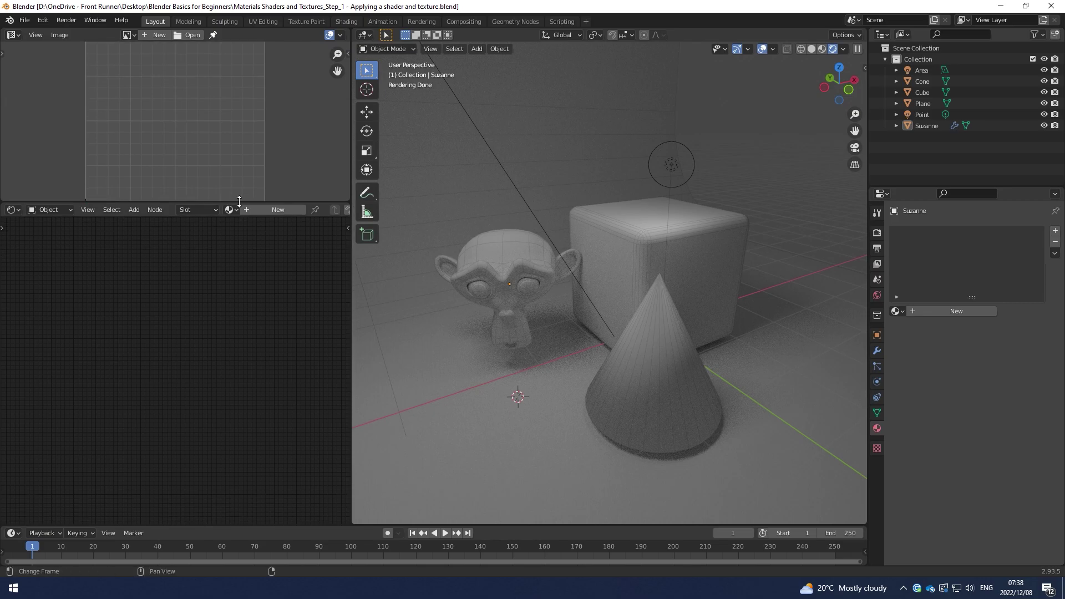
scroll(145, 111, down, 1)
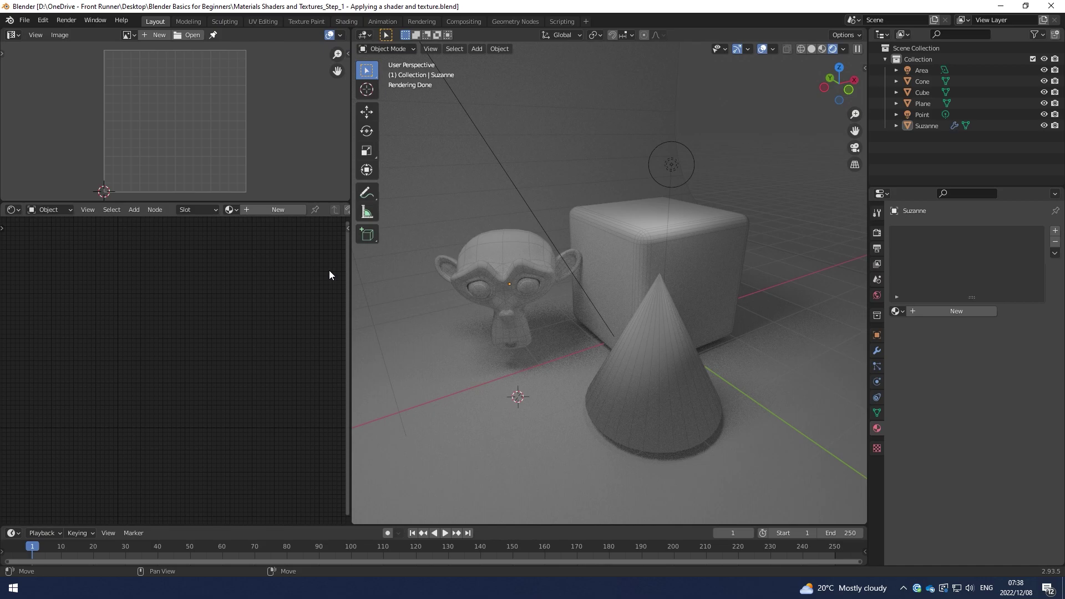
Step: Select the cube, add a new material to it and frame its nodes in the Shader Editor
click(636, 232)
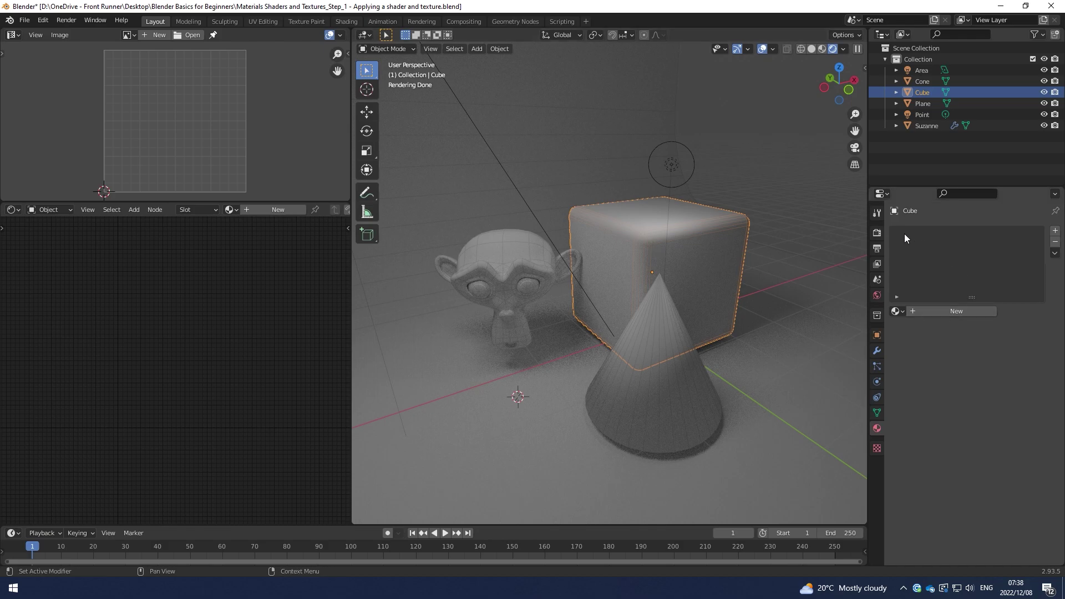
click(959, 314)
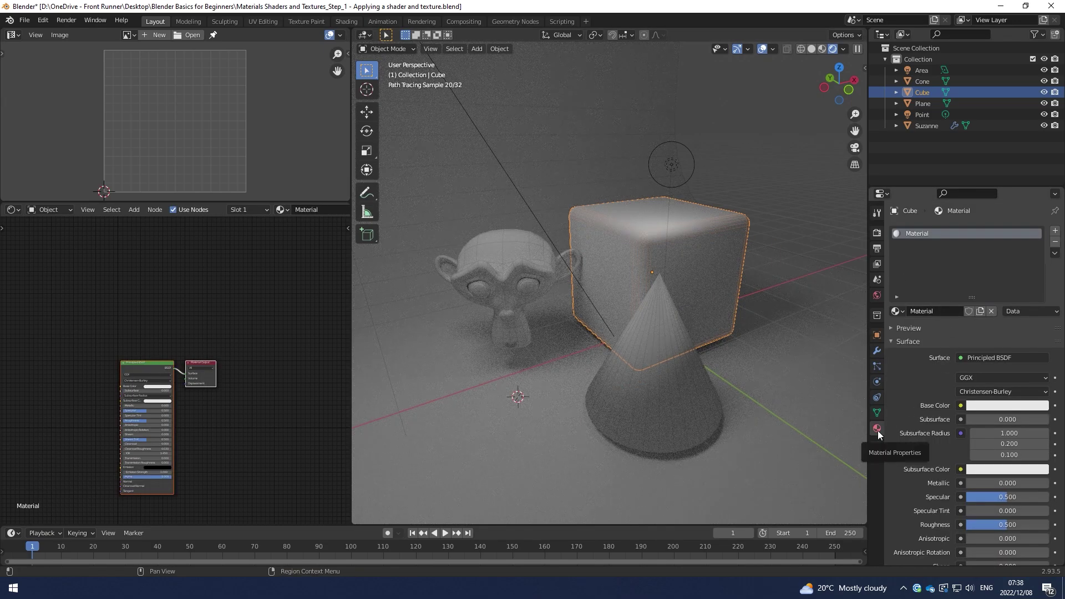
key(Home)
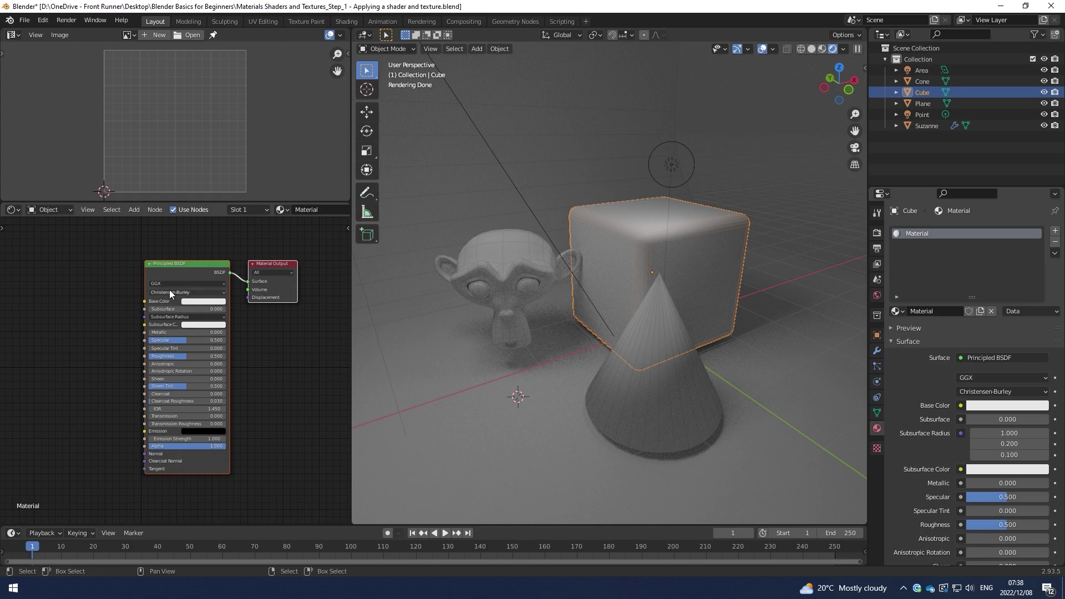
middle_drag(266, 418, 261, 416)
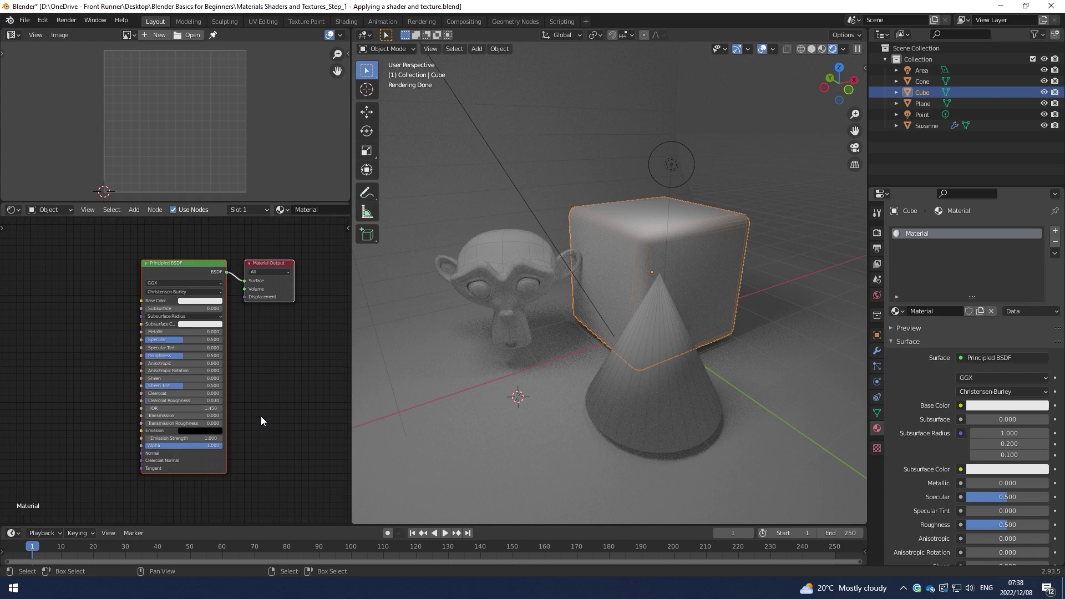
key(shift+a)
click(272, 382)
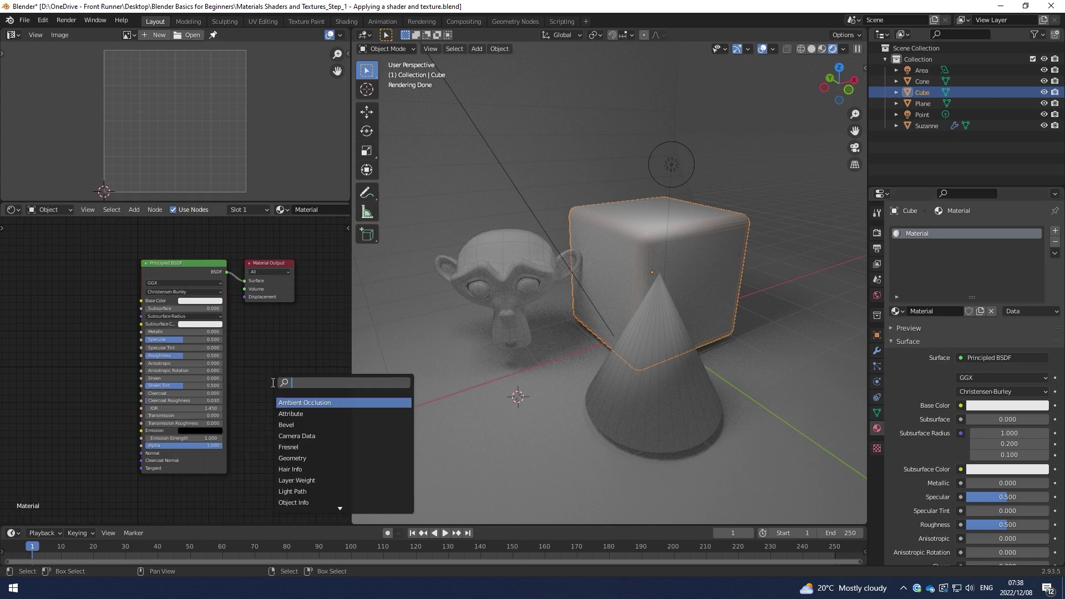
text(difu)
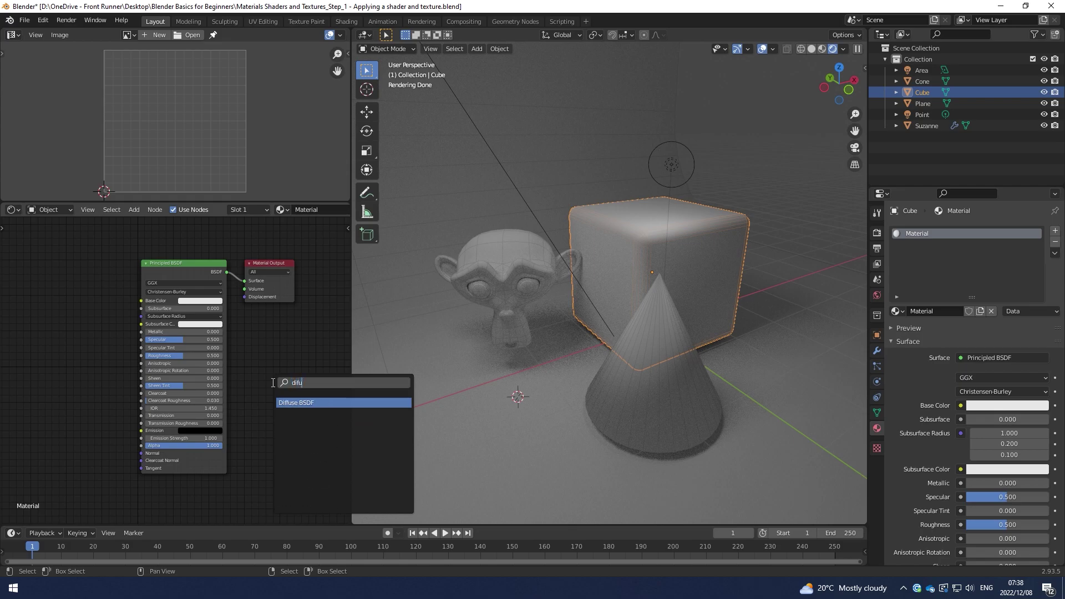
key(Escape)
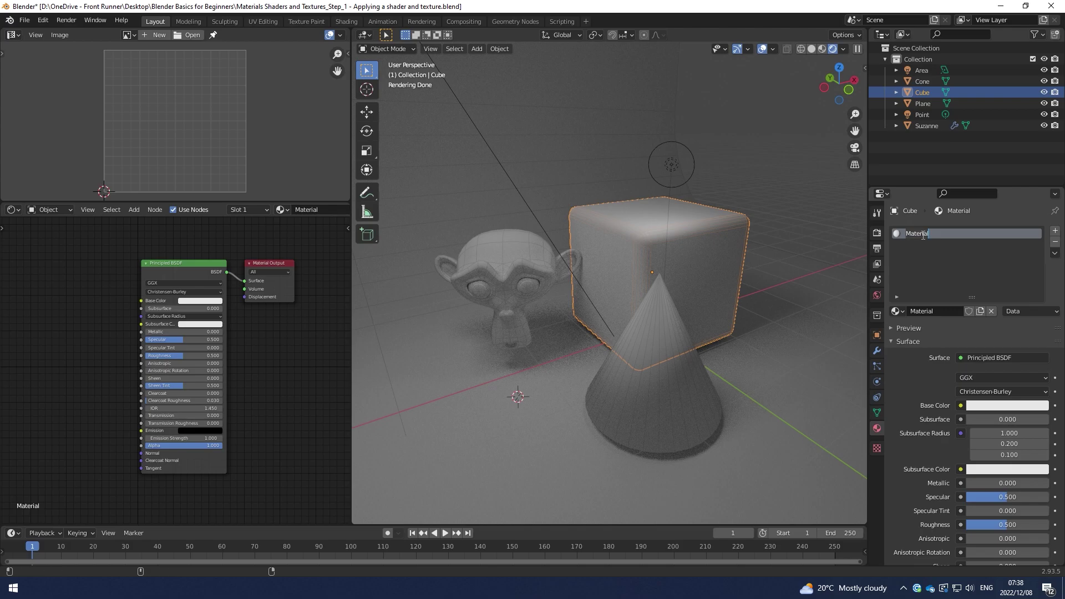
Step: Rename the cube's material as Mat_001
text(Mat)
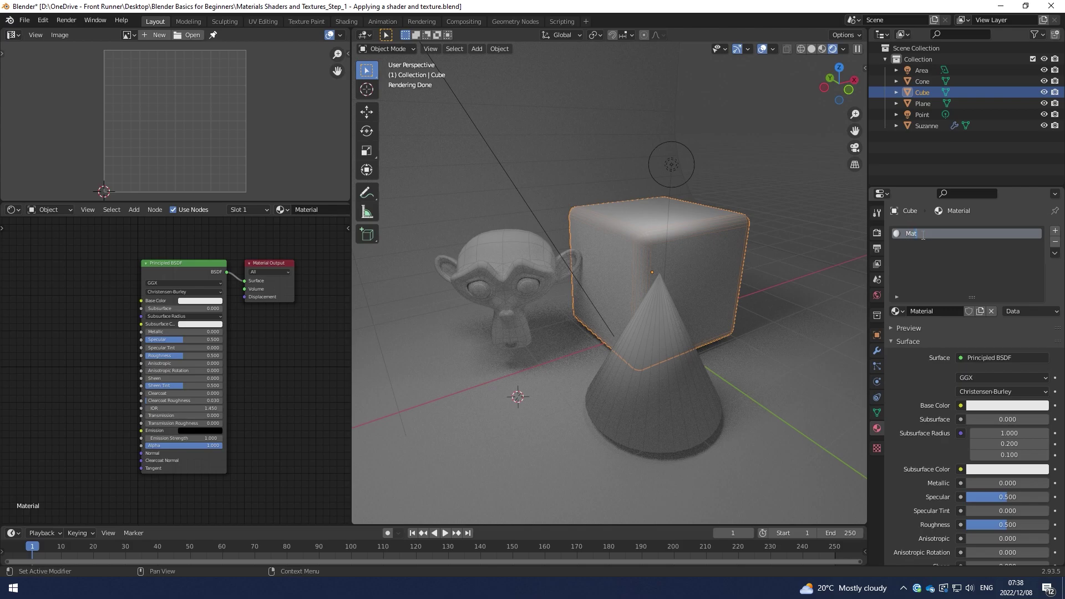
text(_001)
key(Return)
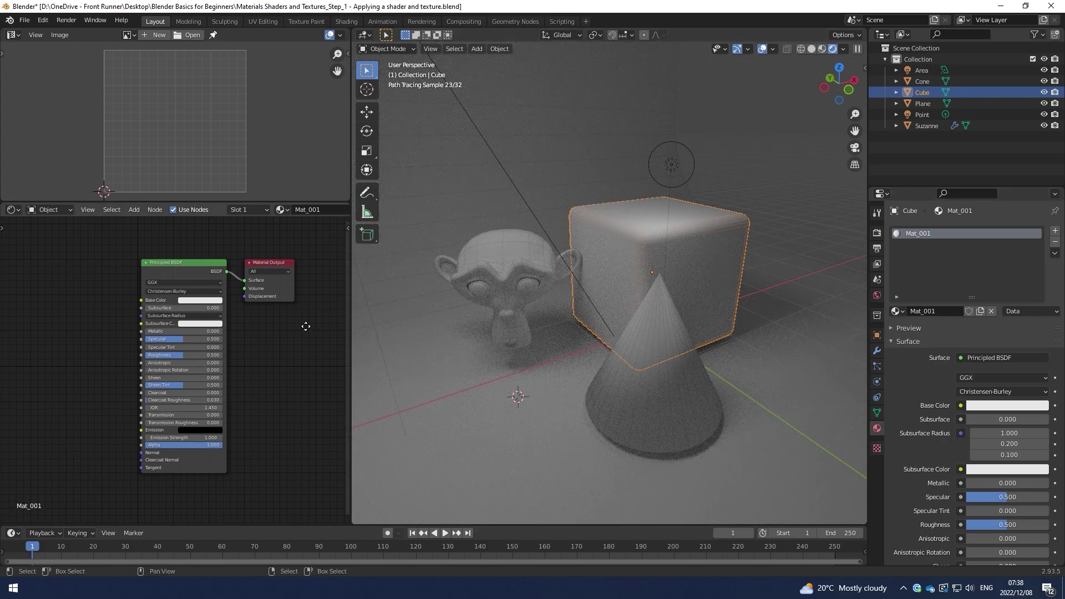
Step: Set the Base Color of the cube's Principled BSDF shader to a pinkish red
scroll(300, 325, up, 1)
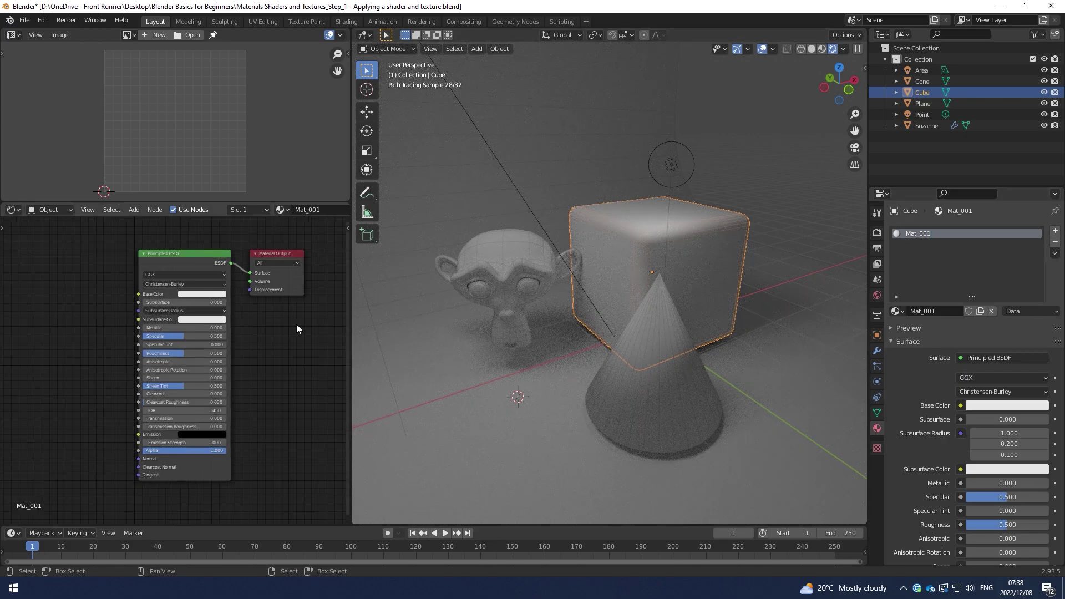
click(202, 295)
mouse_move(213, 227)
mouse_down()
mouse_move(195, 215)
mouse_move(219, 201)
mouse_move(211, 229)
mouse_up()
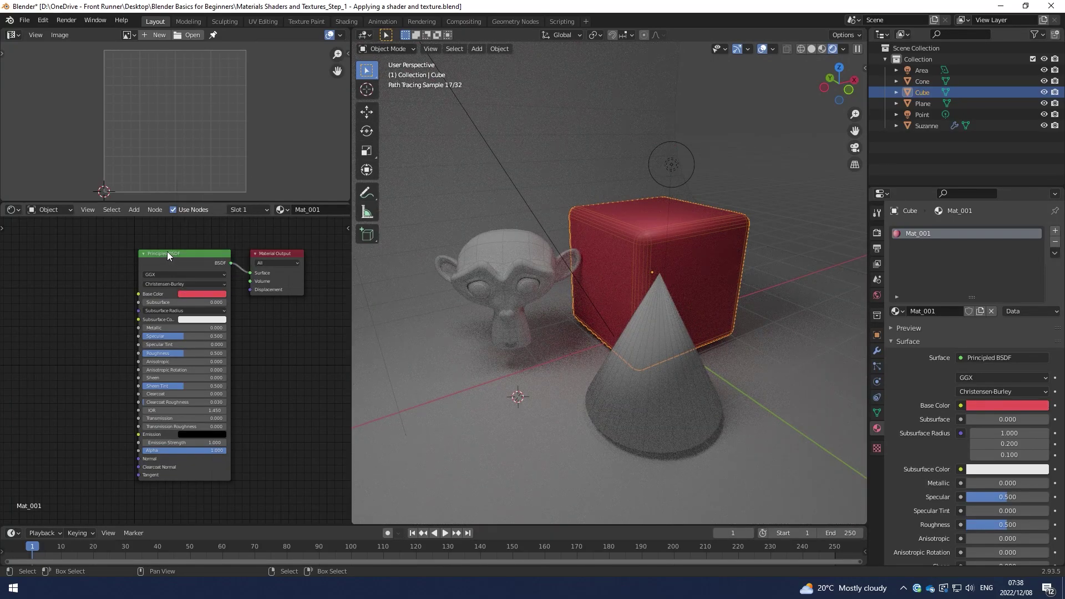
Step: Select the point light above the cube to check its settings, and reselect the cube
scroll(267, 351, up, 1)
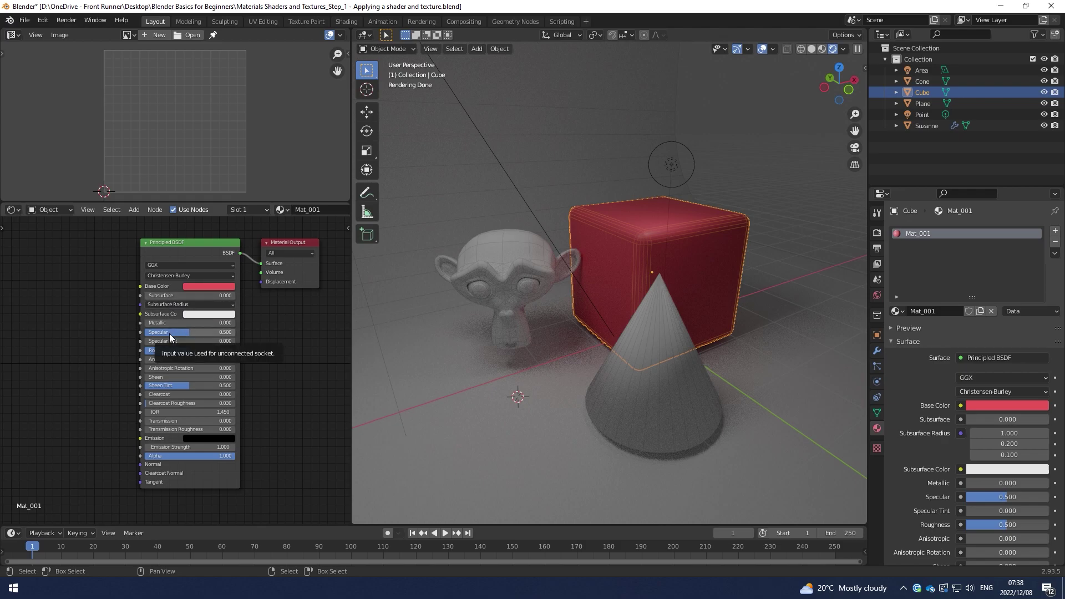
click(670, 162)
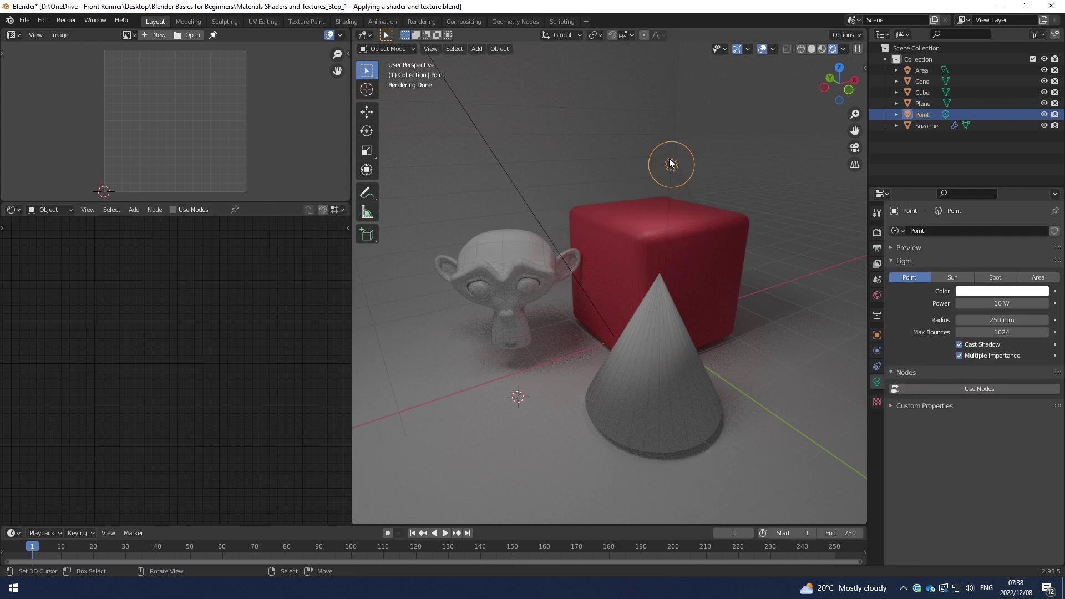
key(z)
click(702, 243)
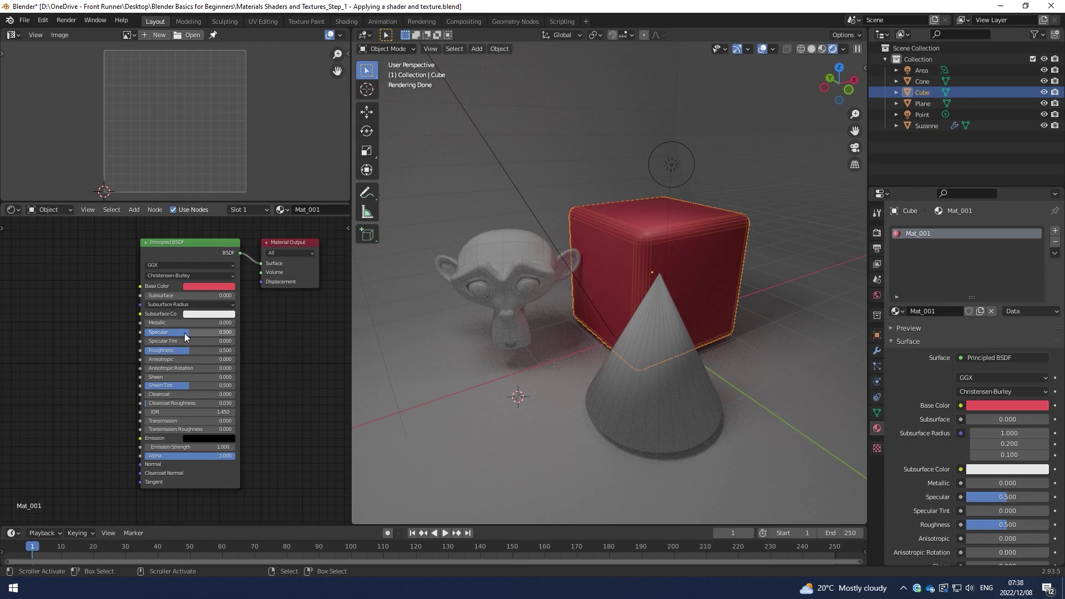
Step: Raise the Specular of the cube's shader to 0.591 and set the power of the point light above it to 50 W
mouse_move(186, 334)
mouse_down()
mouse_move(244, 334)
mouse_move(154, 334)
mouse_move(199, 334)
mouse_up()
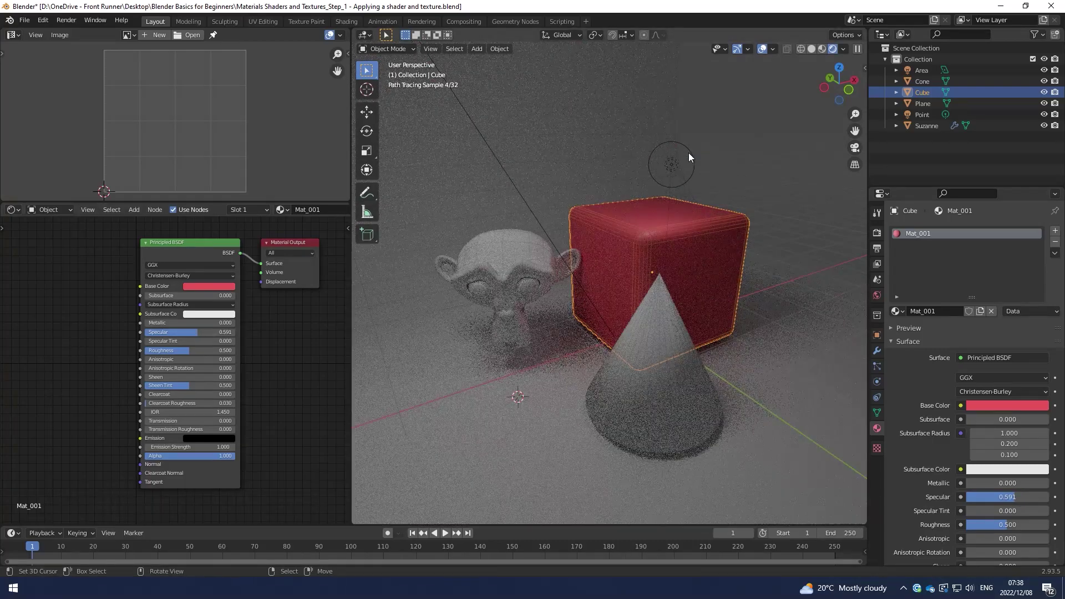
click(688, 152)
click(975, 304)
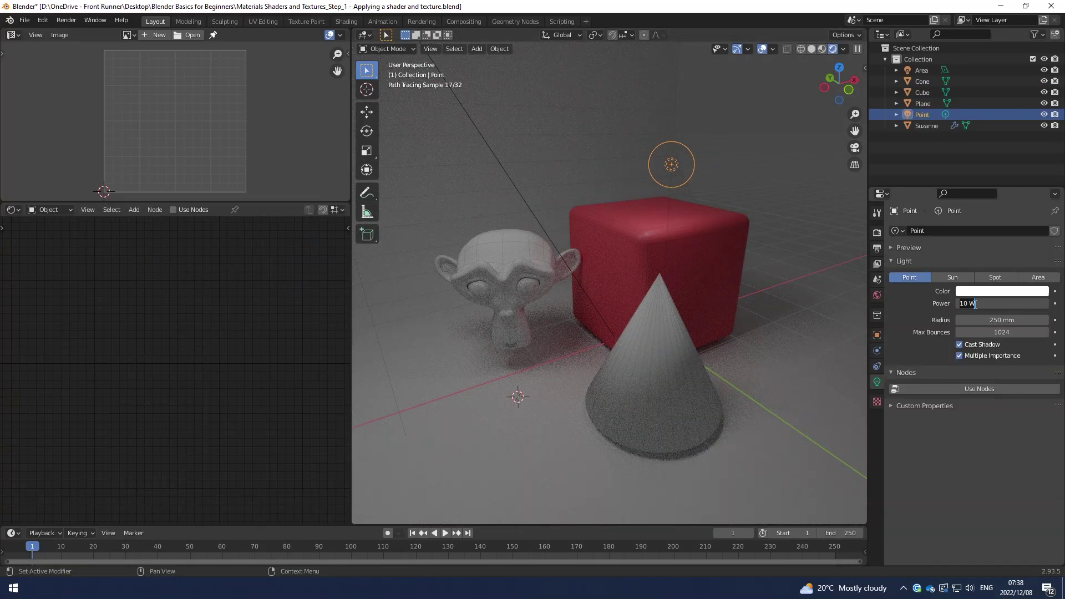
text(1000)
key(Return)
Step: Reselect the point light above the cube and move it about 1744 mm along the Y axis
click(667, 165)
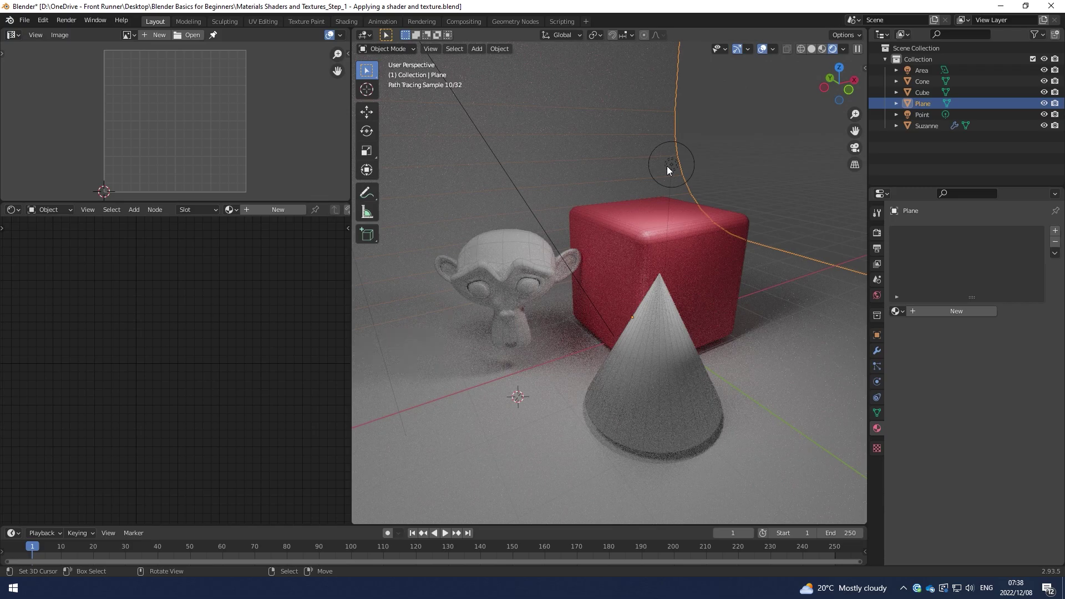
click(672, 164)
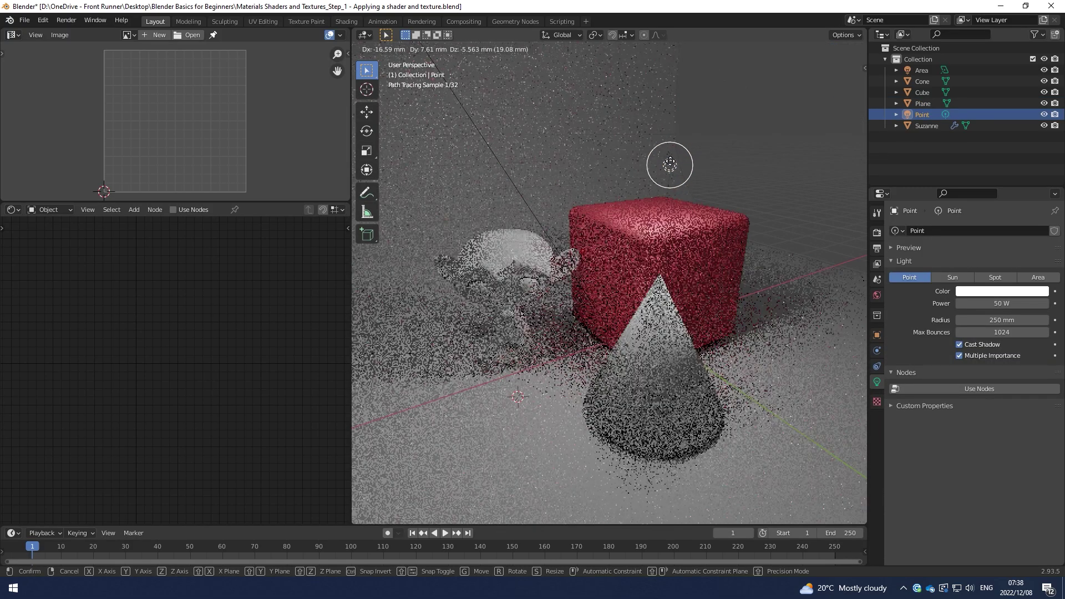
key(x)
key(y)
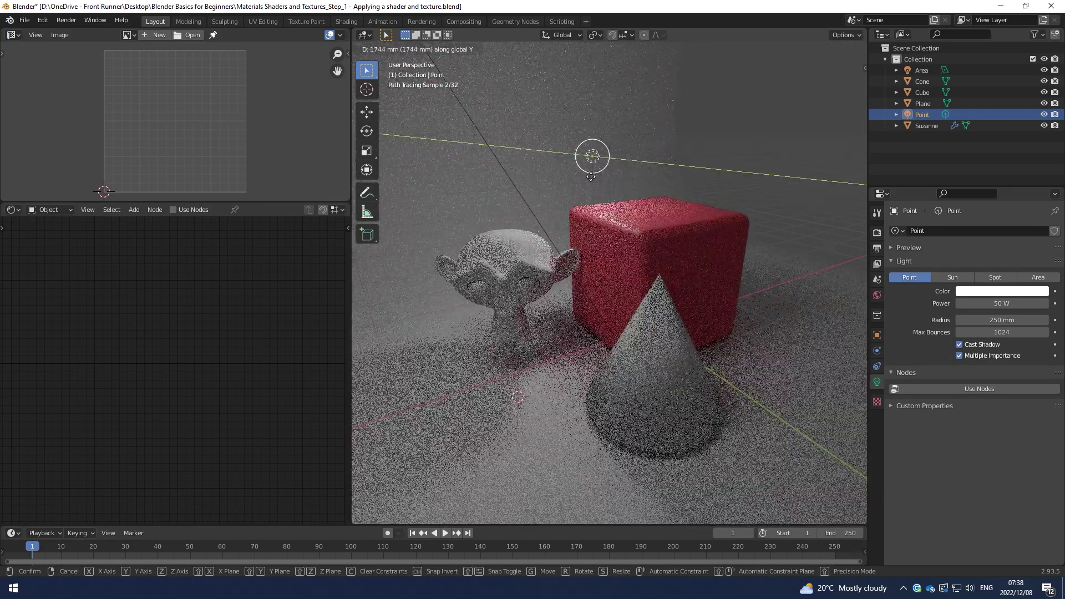
click(591, 176)
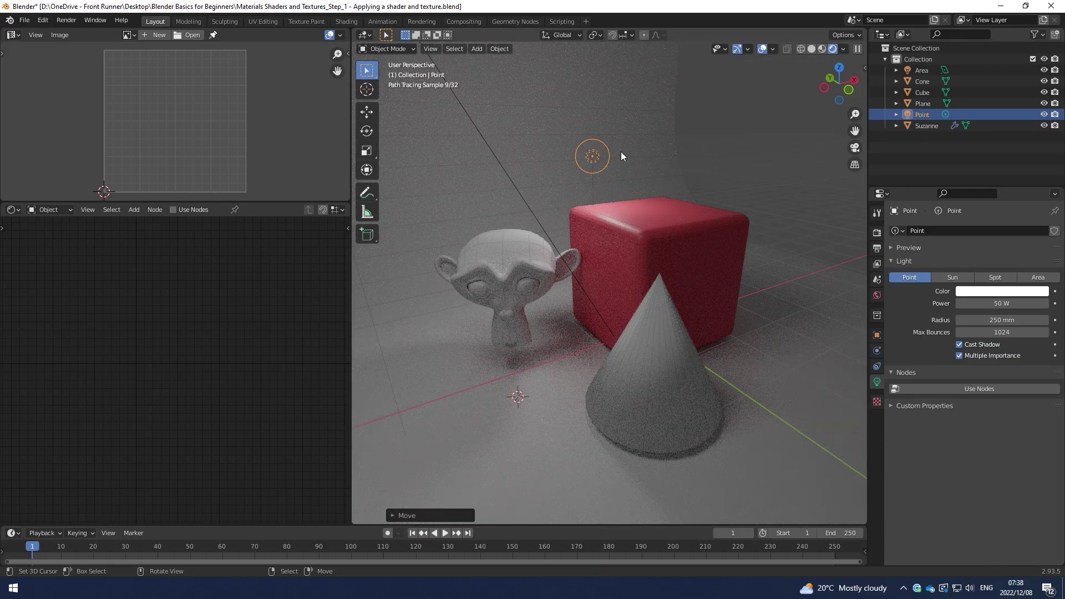
Step: Duplicate the point light and offset the copy along the Y axis and down along the Z axis
key(shift+d)
key(y)
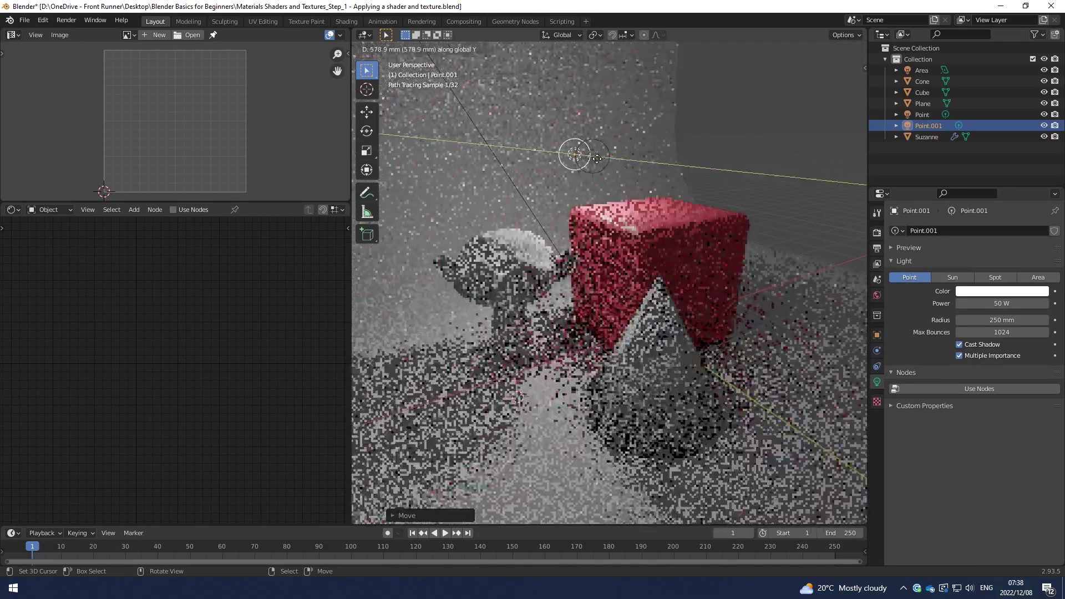
key(z)
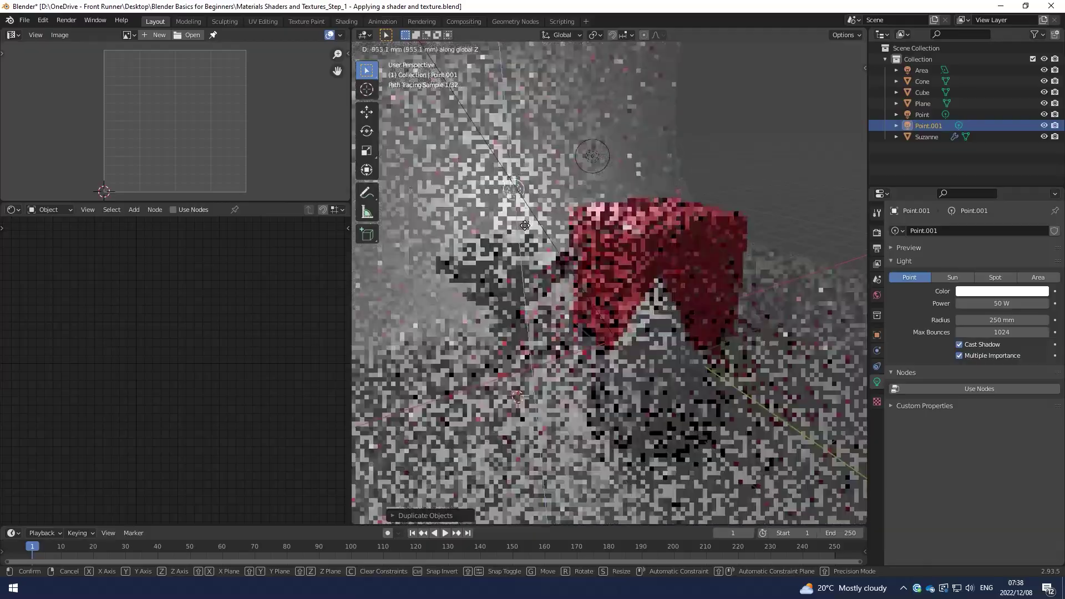
click(525, 225)
Step: Move the duplicated light about -6431 mm along the Y axis so it sits in front of the cube
key(g)
key(x)
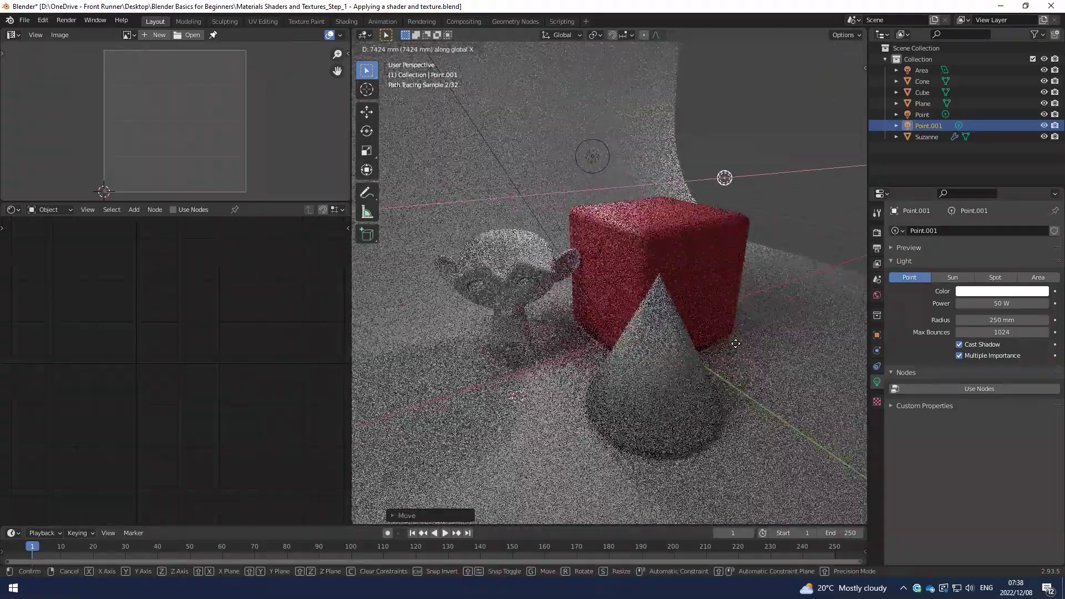
key(y)
click(709, 350)
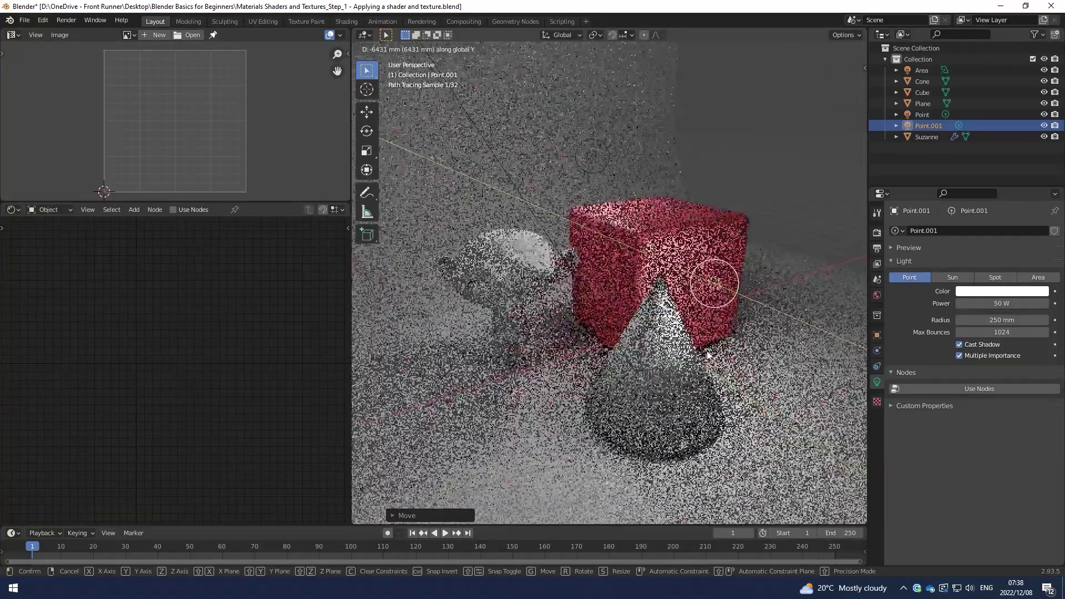
Step: Select the cube and try its shader's Specular at 0.014, 0.195, 0.545, 0.864 and 0.973
click(700, 215)
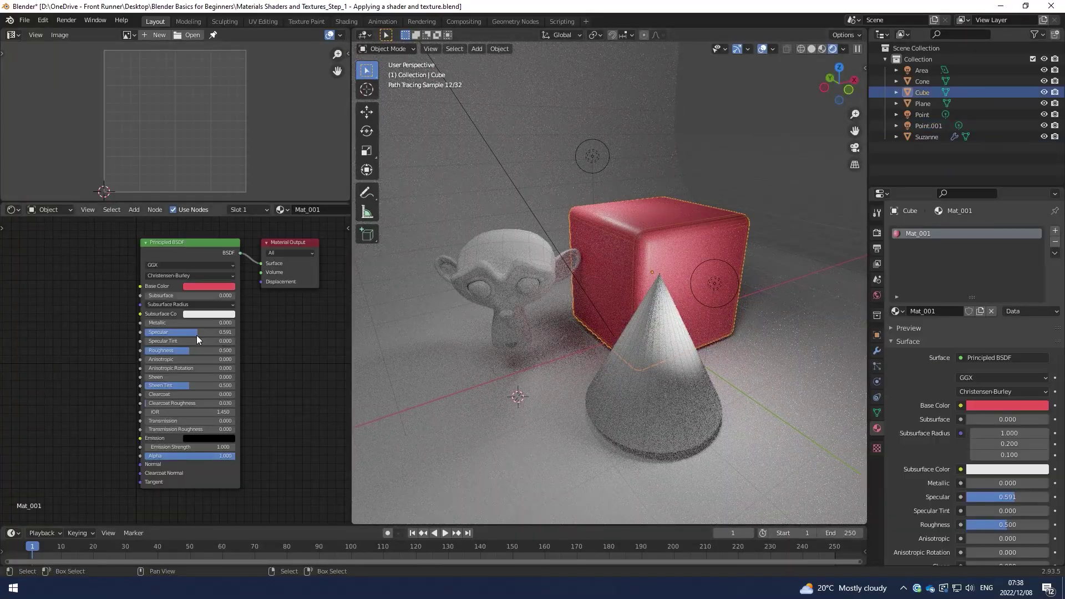
drag(198, 333, 147, 335)
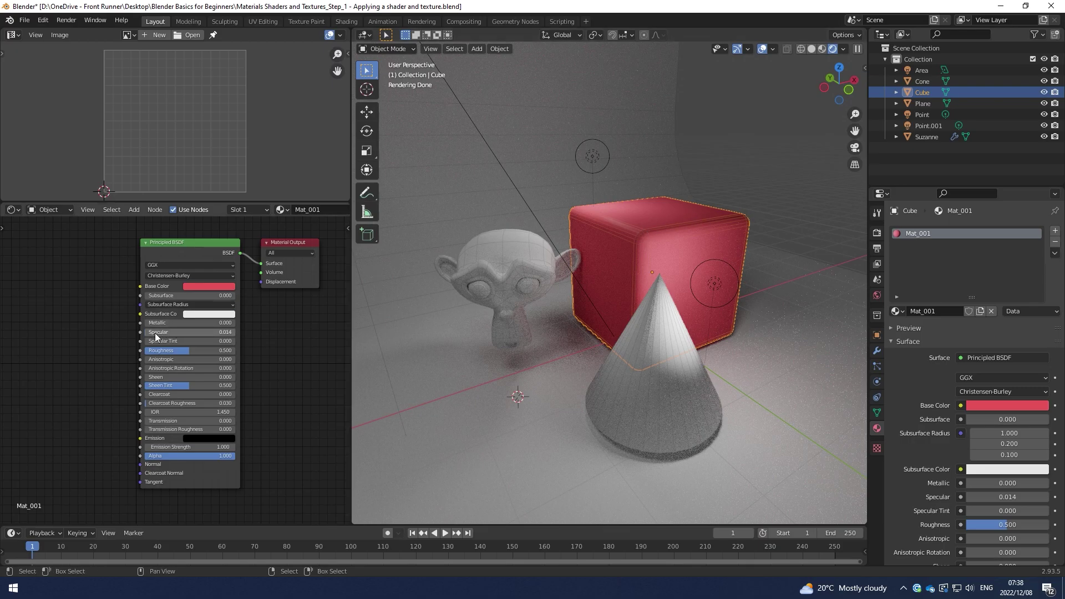
drag(167, 332, 217, 332)
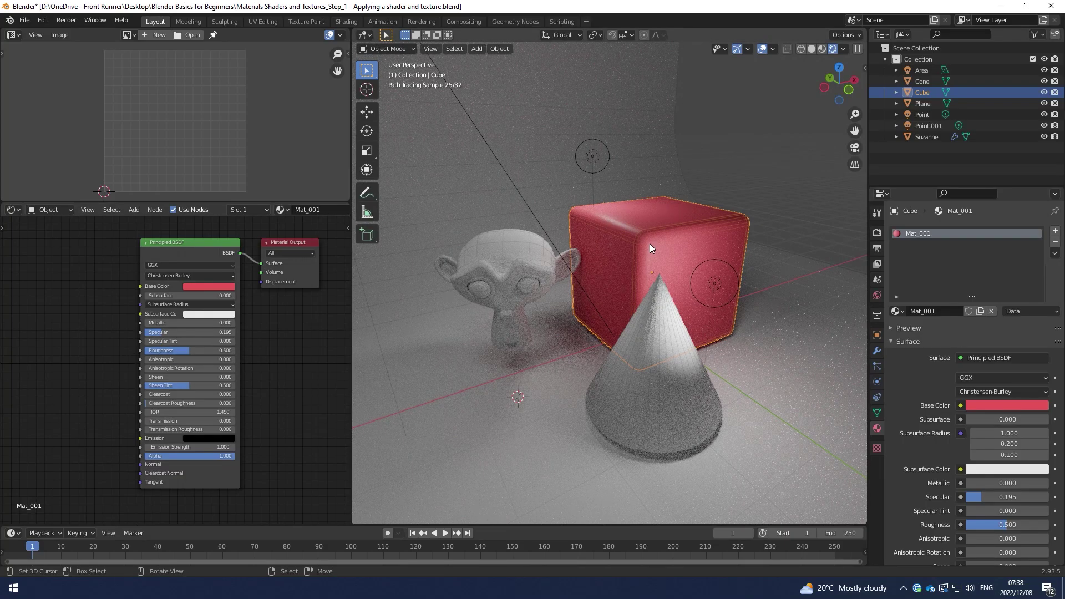
drag(161, 332, 193, 332)
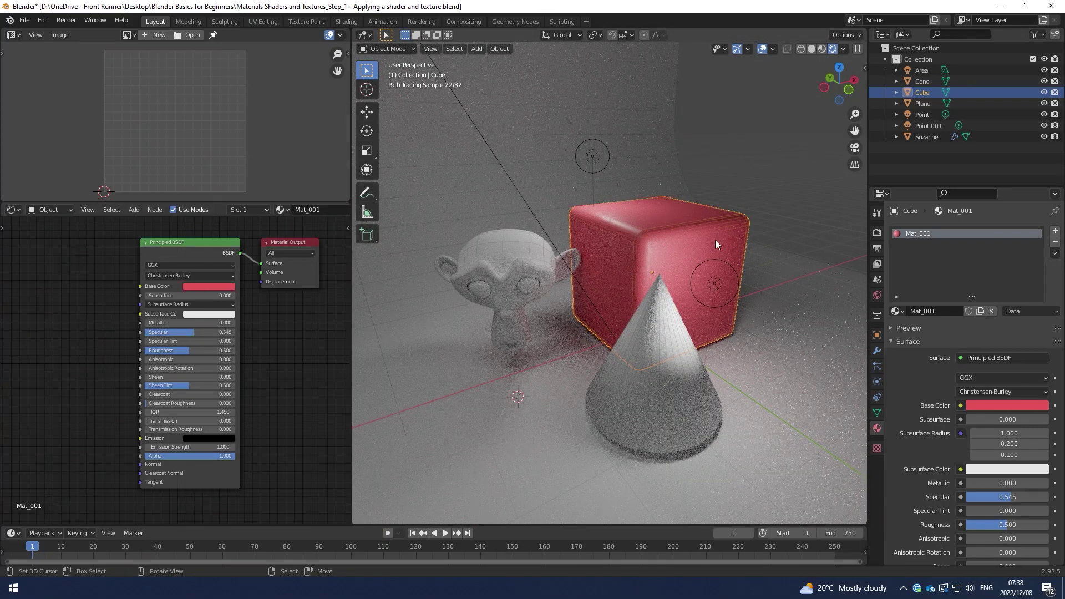
drag(195, 331, 225, 335)
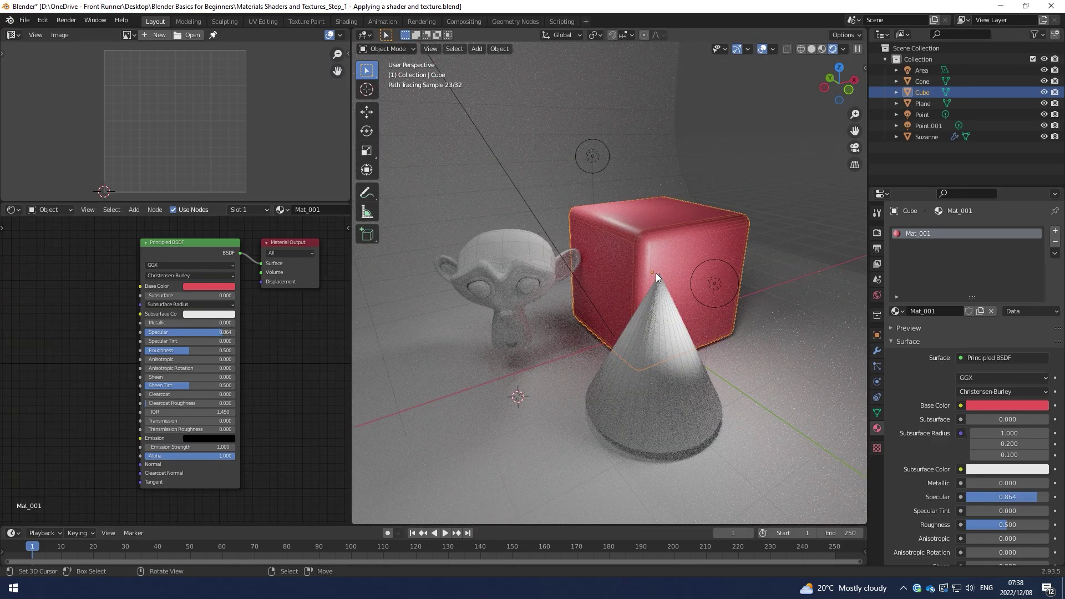
drag(216, 333, 226, 333)
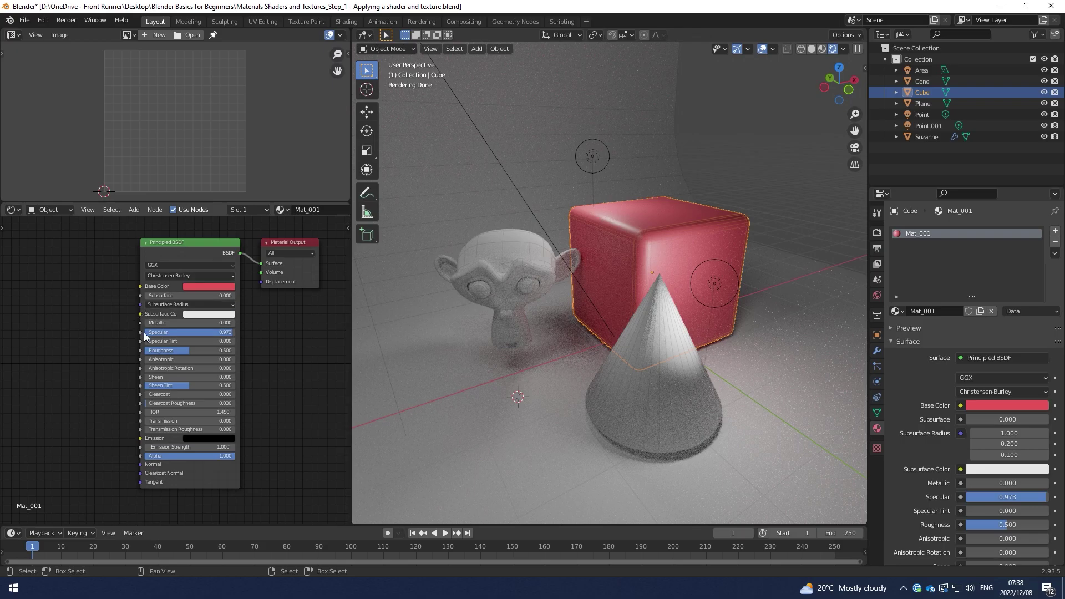
Step: Set the Specular of the cube's shader to 0.5
drag(225, 333, 189, 332)
click(189, 332)
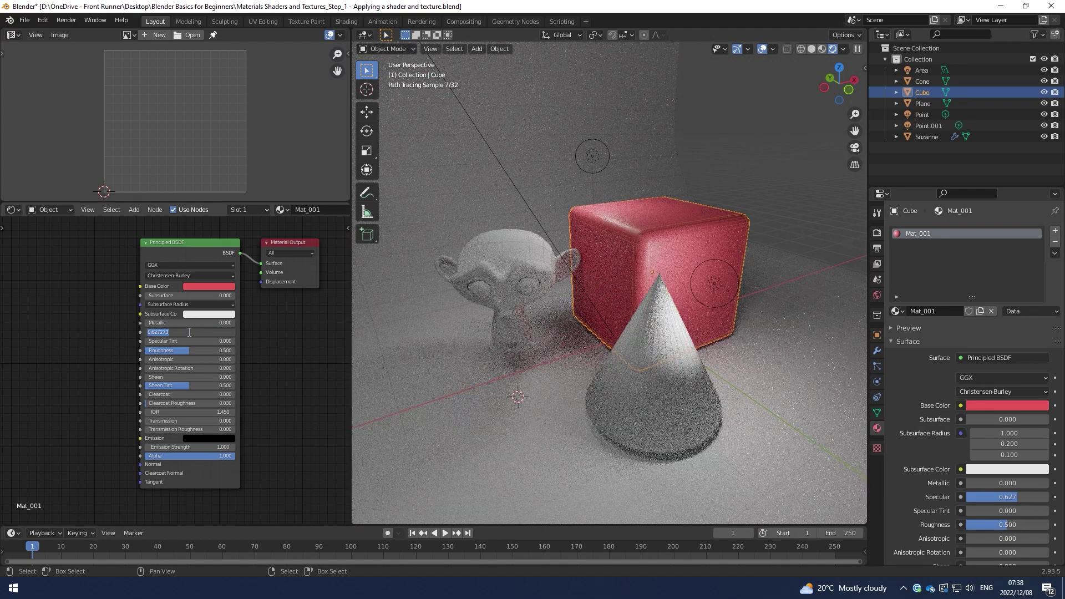
key(BackSpace)
text(.5)
key(Return)
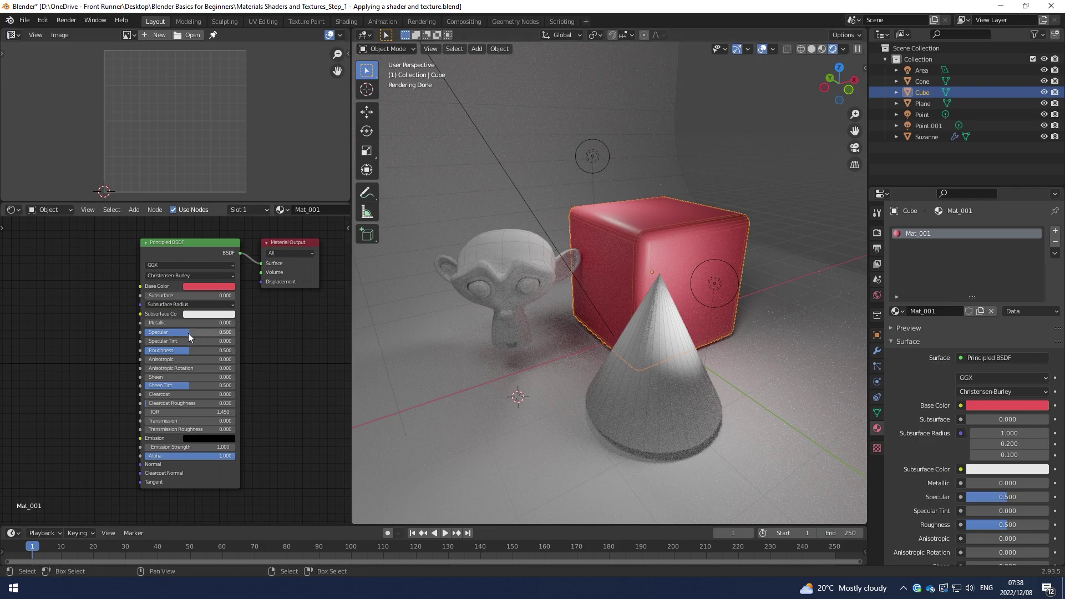
Step: Set the cube shader's Specular to 0.723, try Roughness at 0 and 1, and restore Roughness to 0.5
mouse_move(188, 333)
mouse_down()
mouse_move(211, 332)
mouse_move(184, 349)
mouse_move(144, 350)
mouse_up()
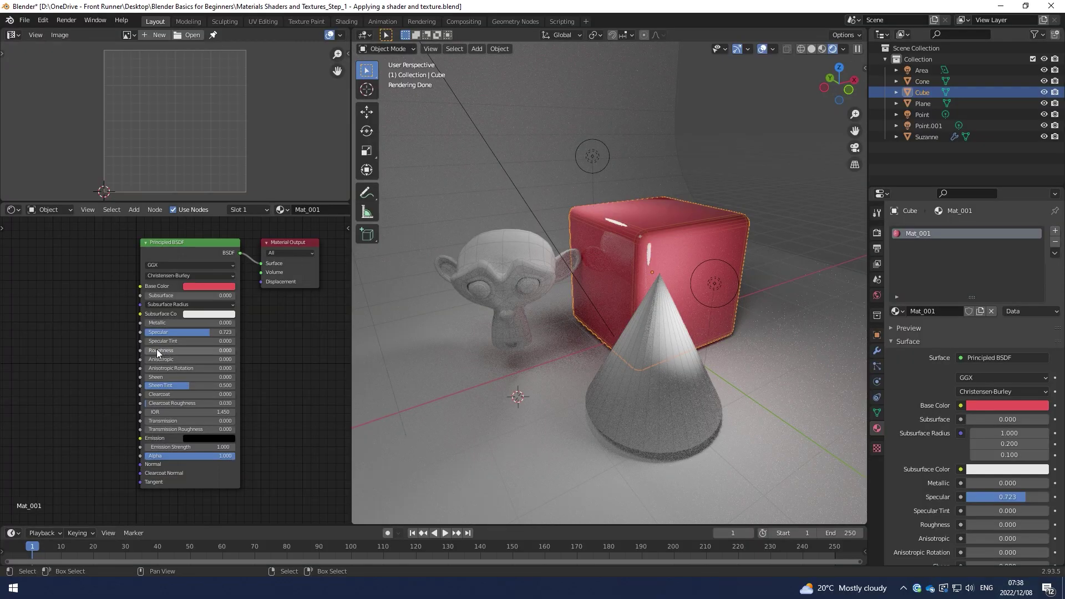
drag(158, 350, 228, 350)
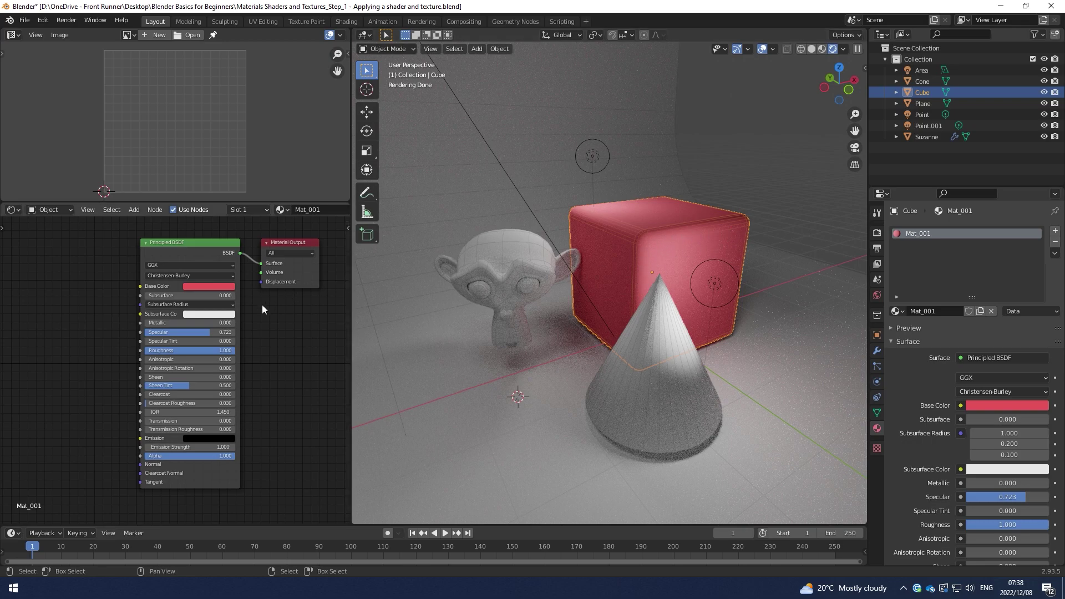
key(ctrl+z)
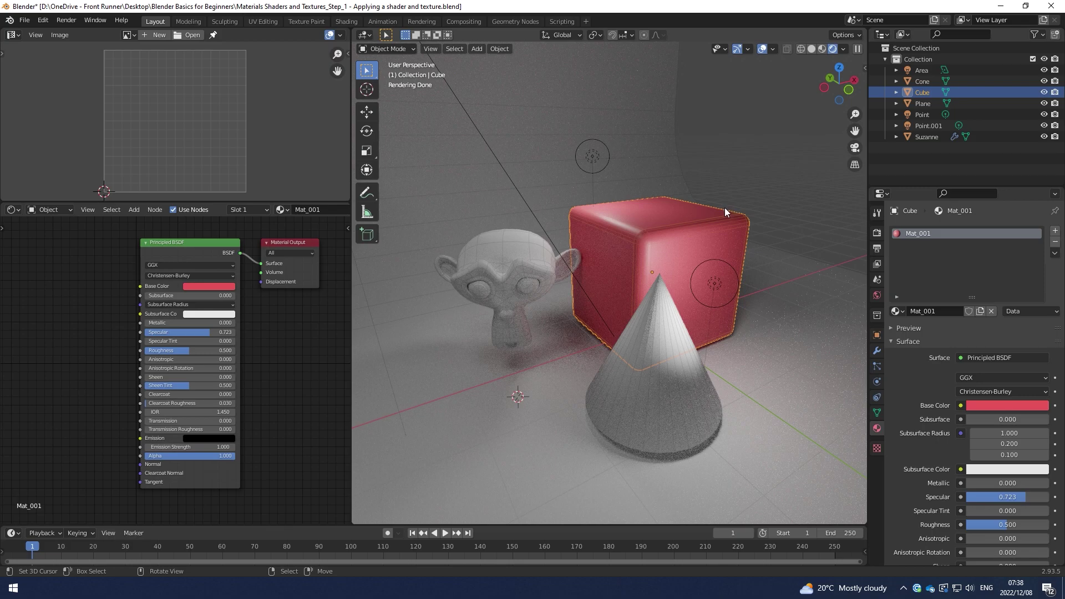
Step: Try Emission Strength at 12 and 18.7 on the cube's shader and set it back to 1
click(157, 447)
text(6)
key(Return)
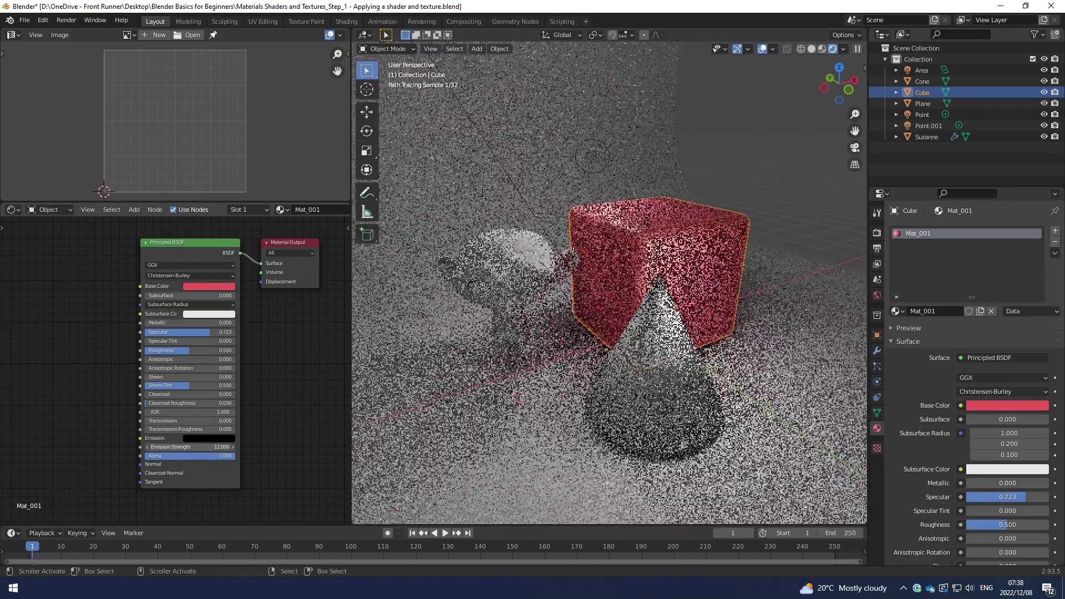
drag(157, 446, 194, 447)
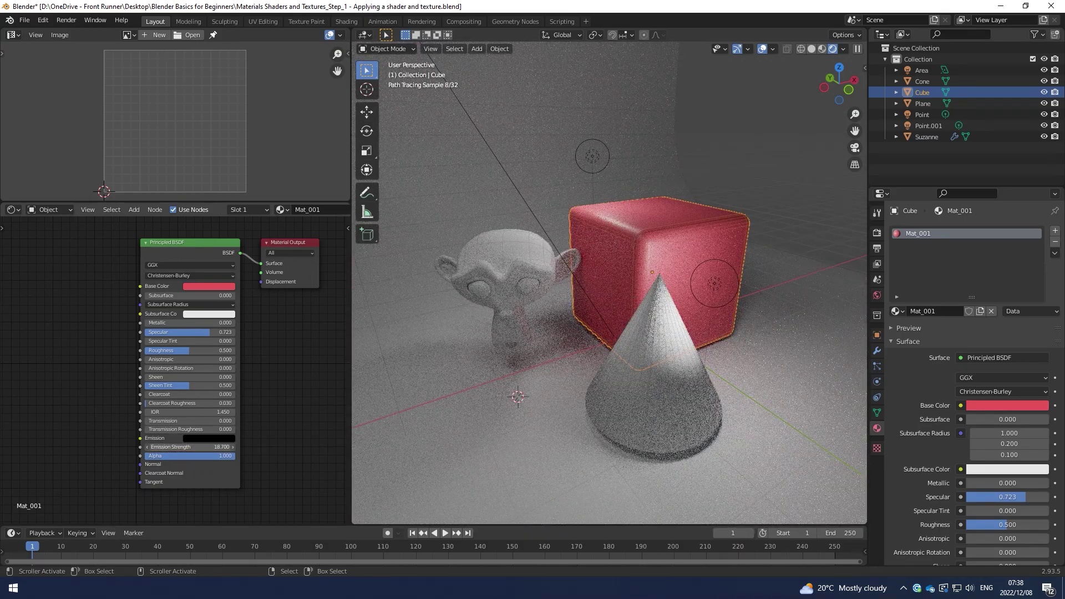
click(198, 447)
text(1)
key(Return)
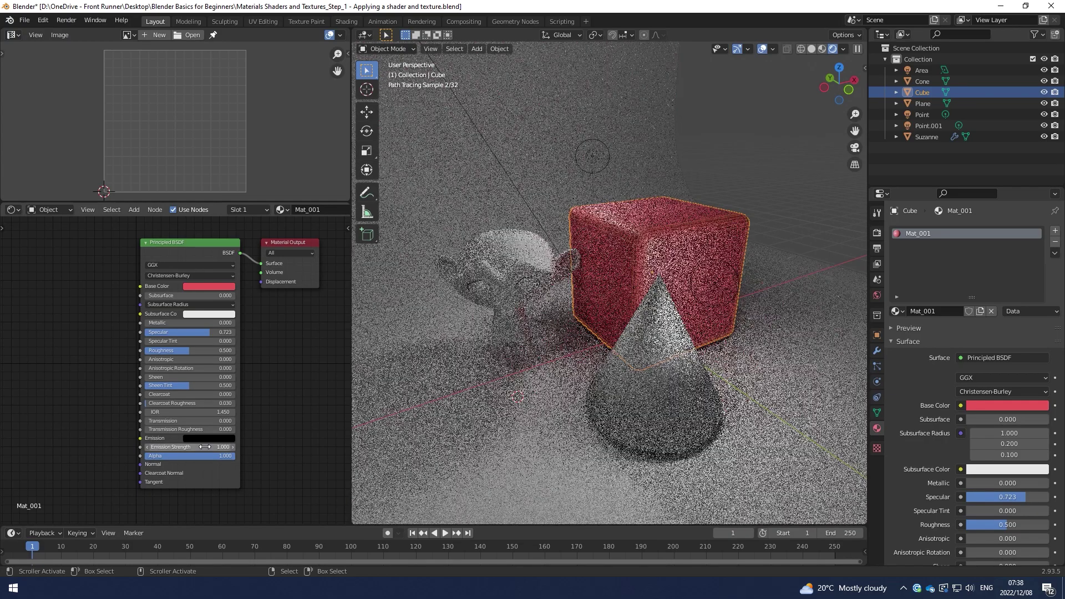
Step: Set the Emission color of the cube's shader to white and raise its Emission Strength to 12.4
click(207, 440)
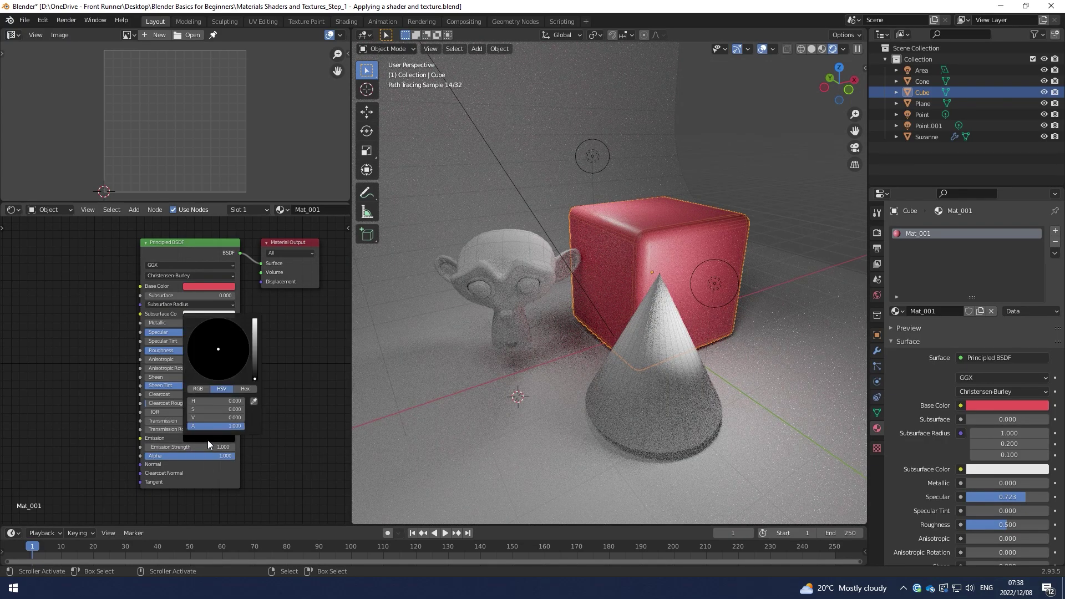
click(254, 331)
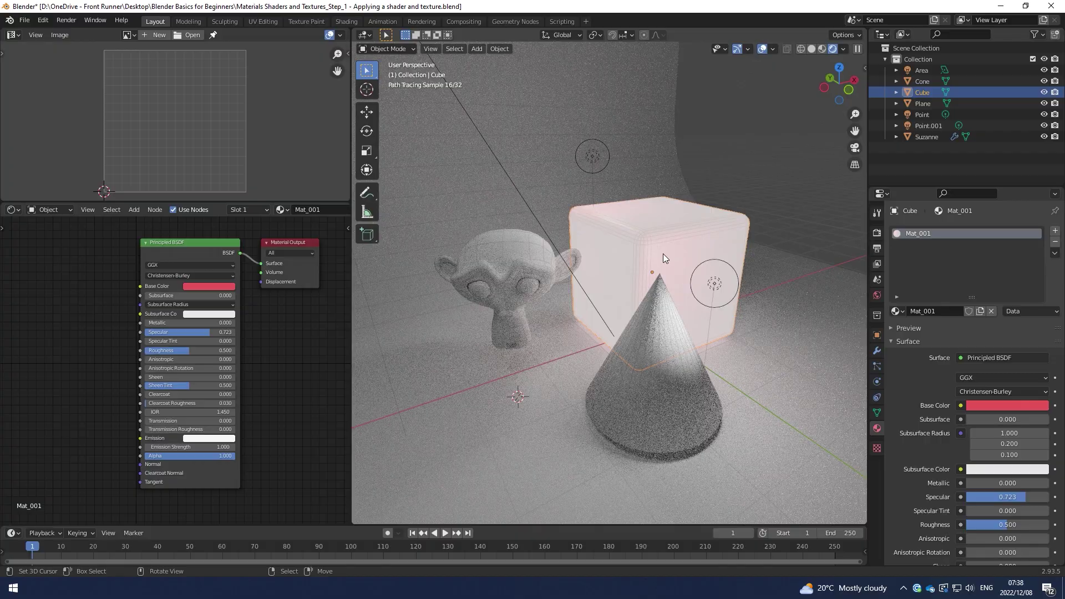
click(192, 448)
text(5.7)
key(Return)
drag(191, 448, 233, 448)
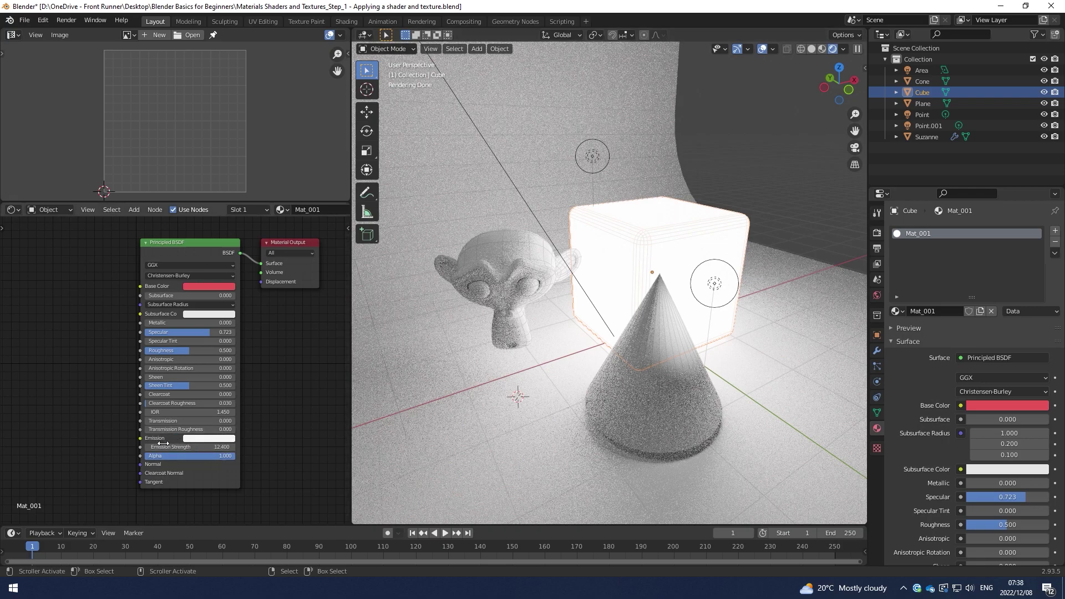
Step: Compare the cube's white glow by setting Emission Strength to 1, to 0 and back to 1
click(208, 446)
text(1)
key(Return)
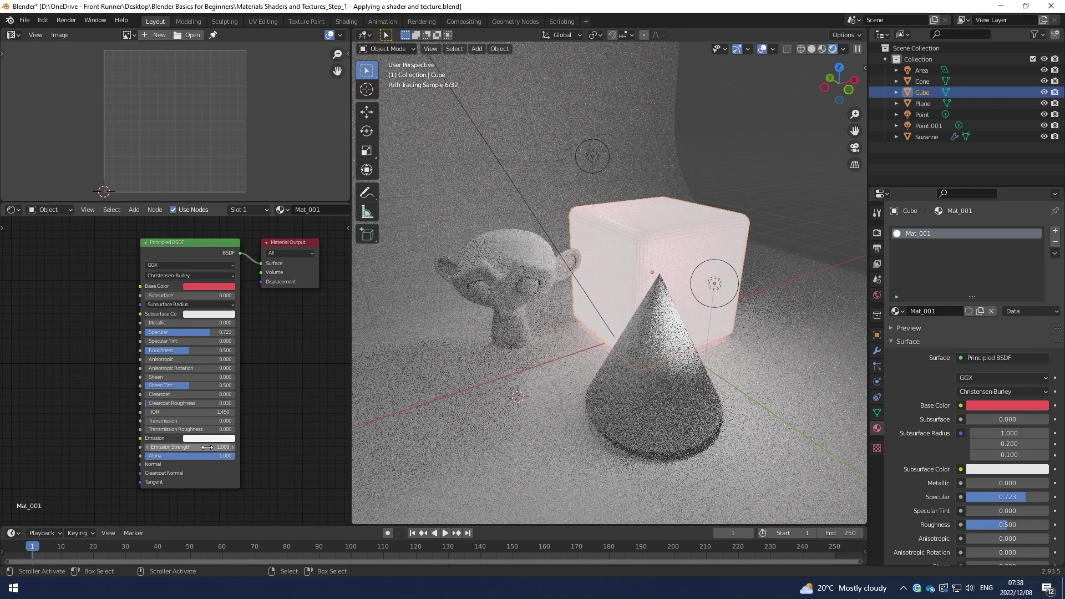
click(203, 448)
text(0)
key(Return)
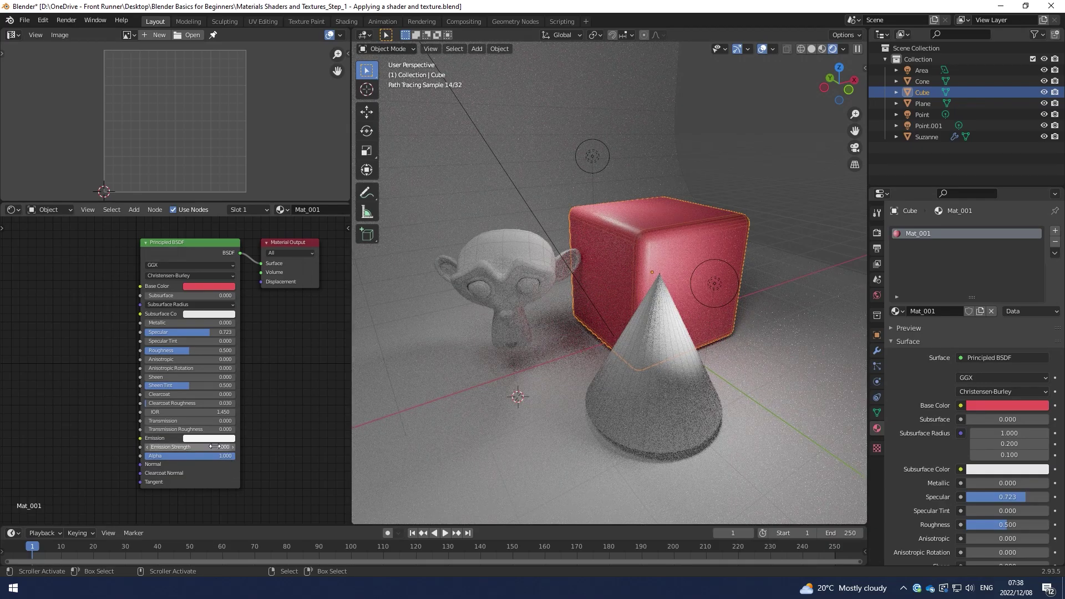
click(211, 447)
text(1)
key(Return)
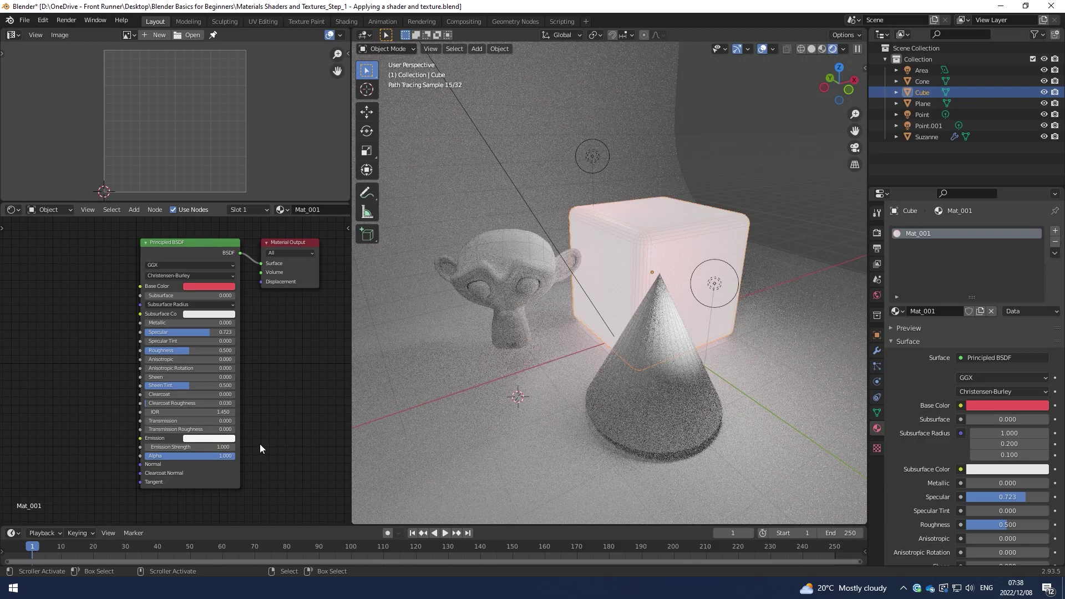
Step: Change the Emission color of the cube's shader to light blue
click(201, 440)
click(203, 348)
drag(202, 345, 226, 337)
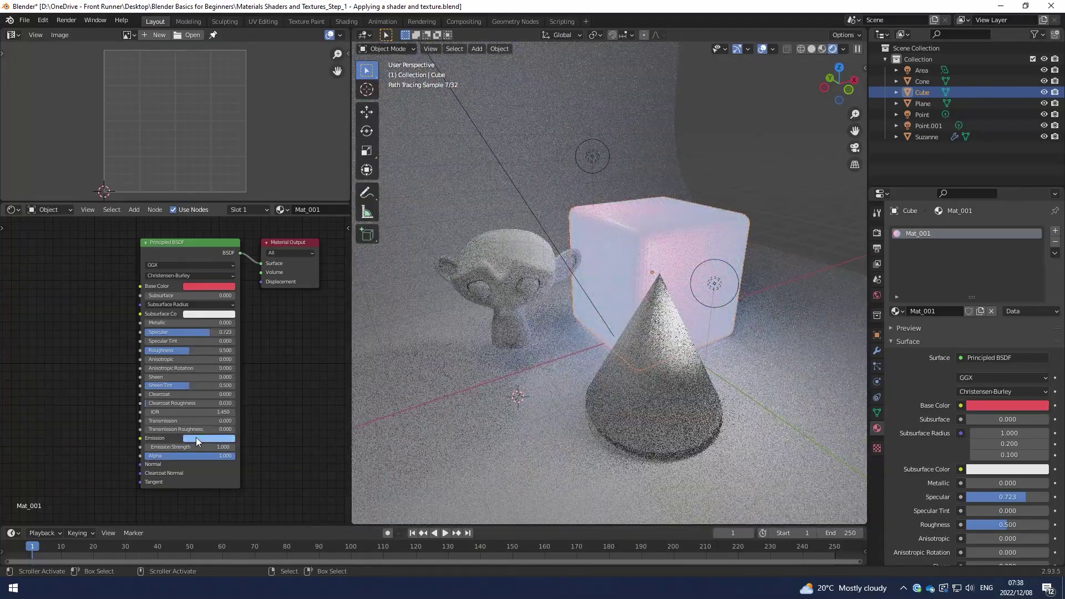
Step: Turn off the cube's glow by setting its Emission color to black and its Emission Strength to 0
click(200, 439)
click(255, 380)
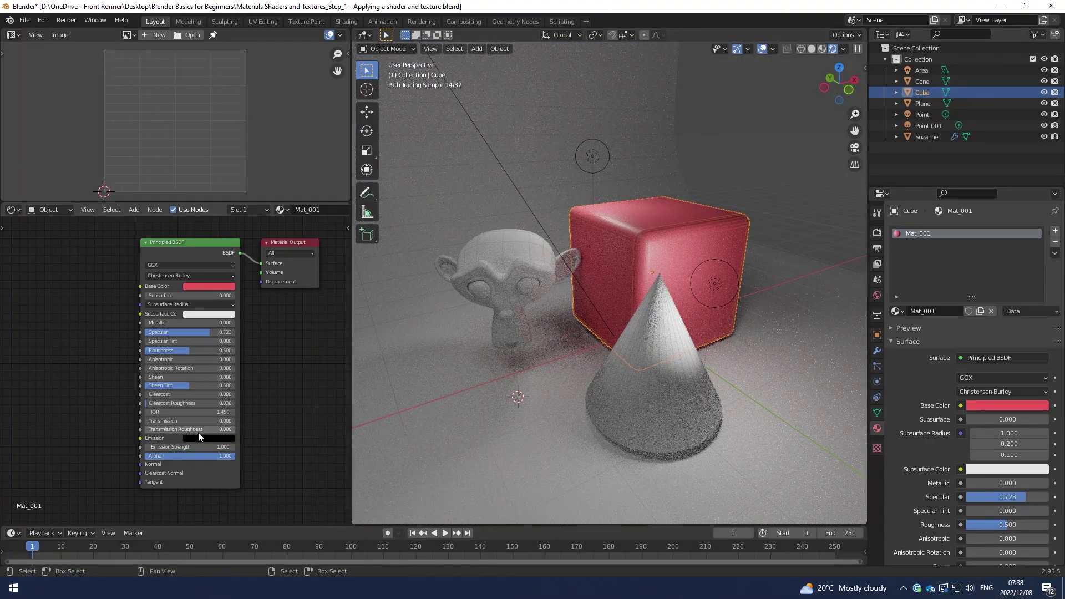
click(197, 447)
text(0)
key(Return)
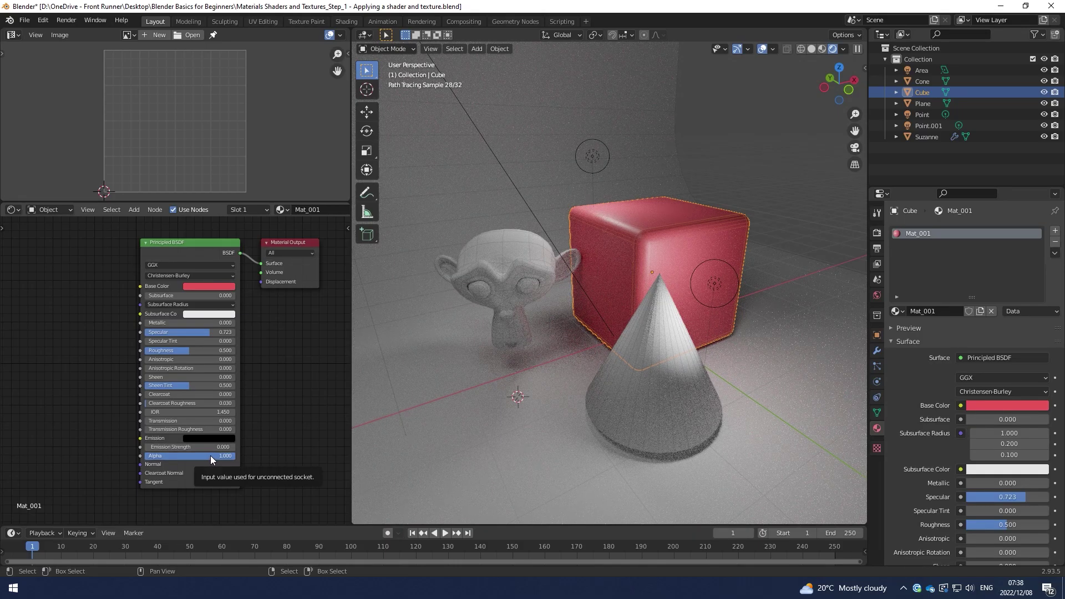
Step: Try the cube shader's Alpha at 0 and set it to 0.5 for a semi-transparent cube
click(210, 455)
key(Return)
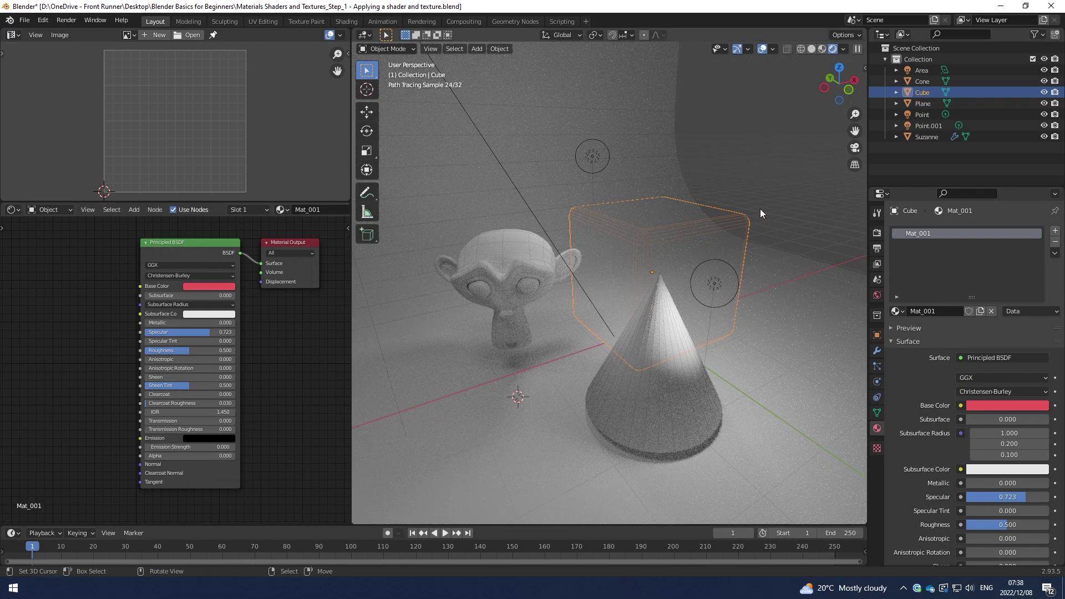
click(180, 455)
text(.5)
key(Return)
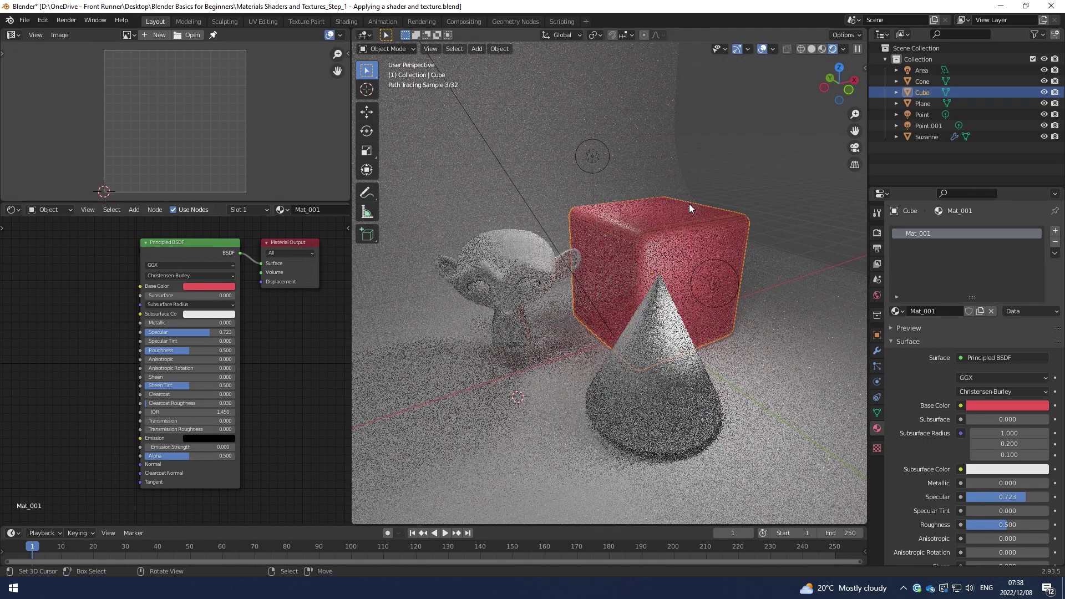
Step: Set the Alpha of the red cube's shader to 1 for a fully opaque surface
click(181, 456)
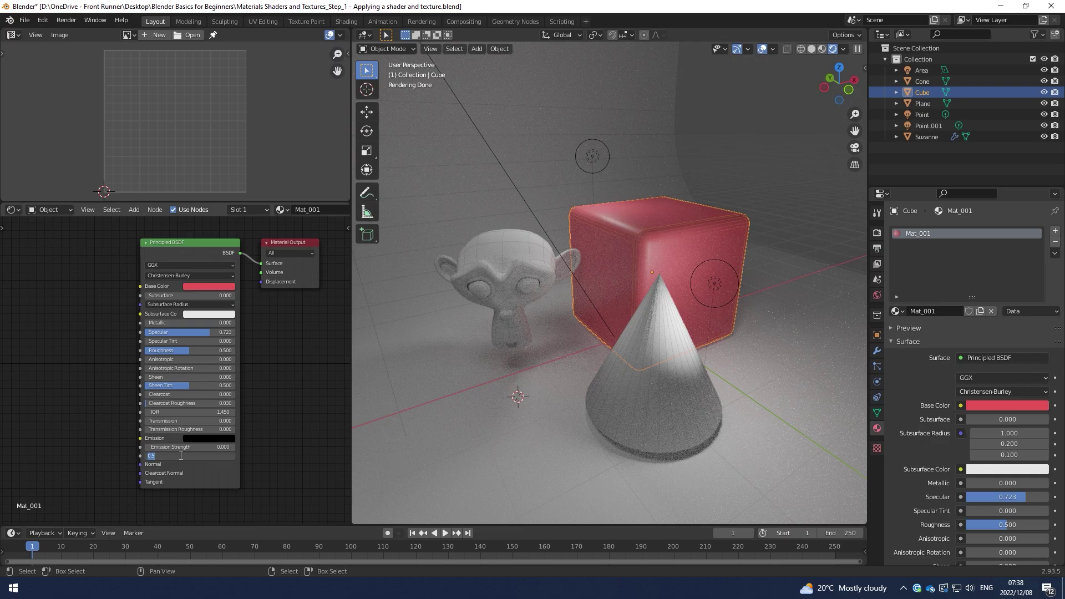
text(1)
key(Return)
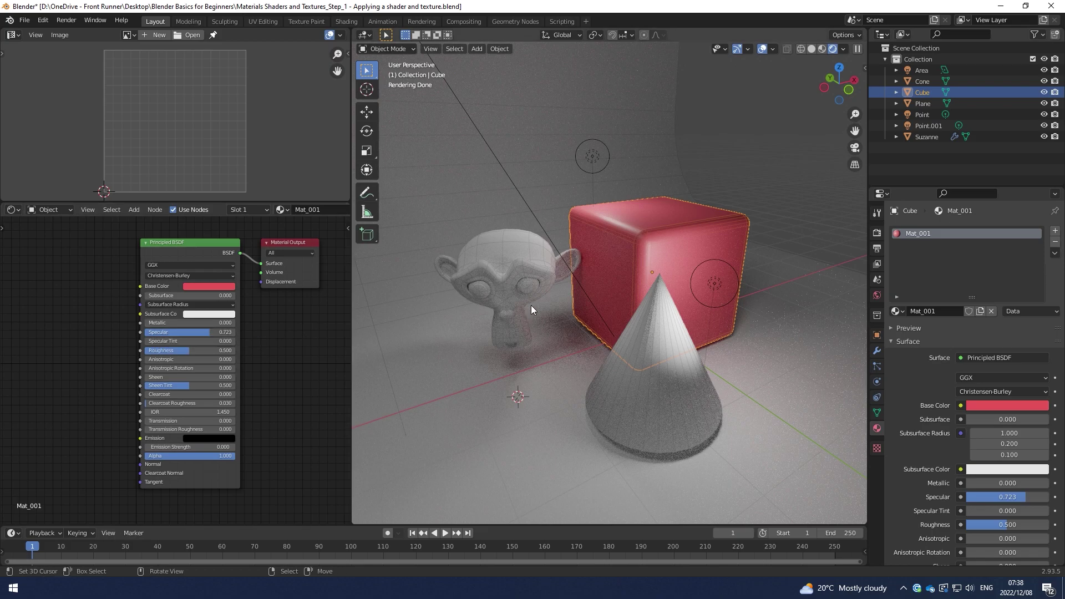
Step: Create a new material for the monkey head and name it Mat_002
click(541, 278)
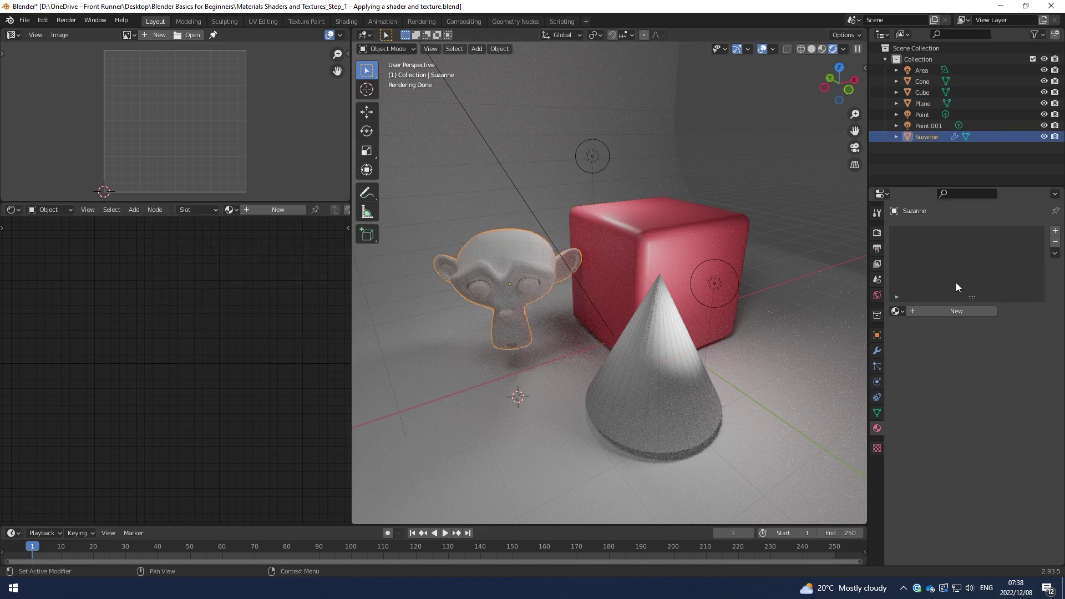
click(961, 309)
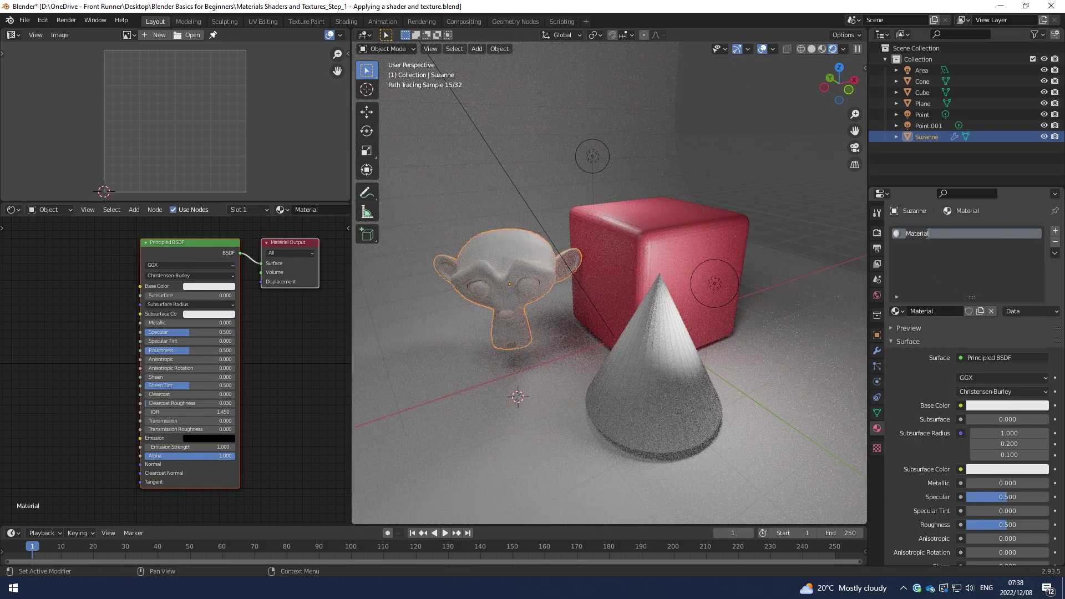
key(BackSpace)
key(BackSpace)
key(BackSpace)
key(BackSpace)
key(BackSpace)
text(-)
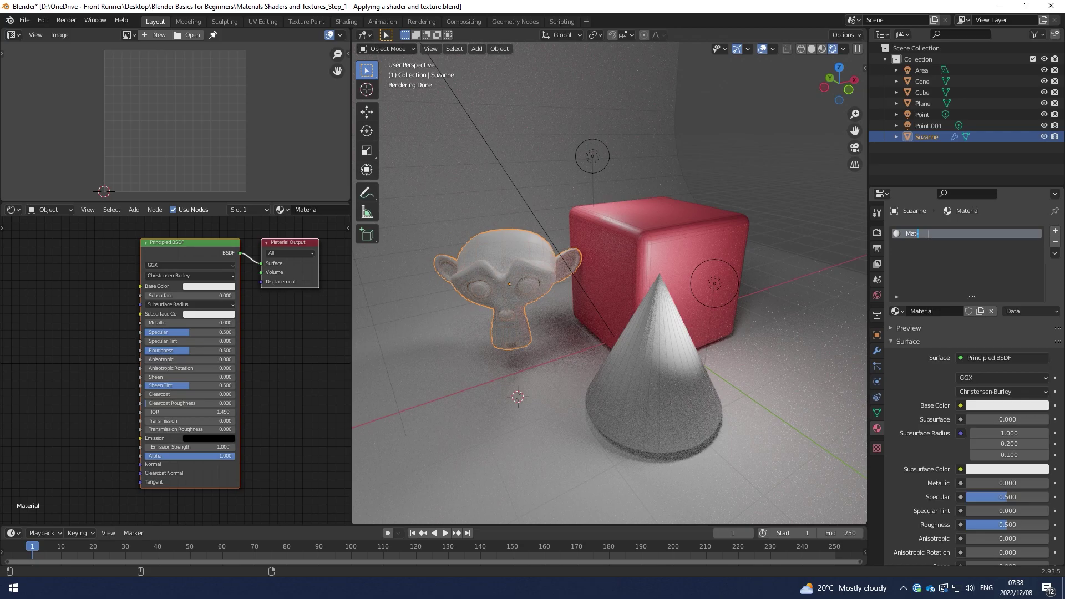
key(BackSpace)
text(_001)
key(Return)
Step: Turn the monkey head's material into a polished dark grey metal with Metallic at 1 and Roughness at 0
click(198, 287)
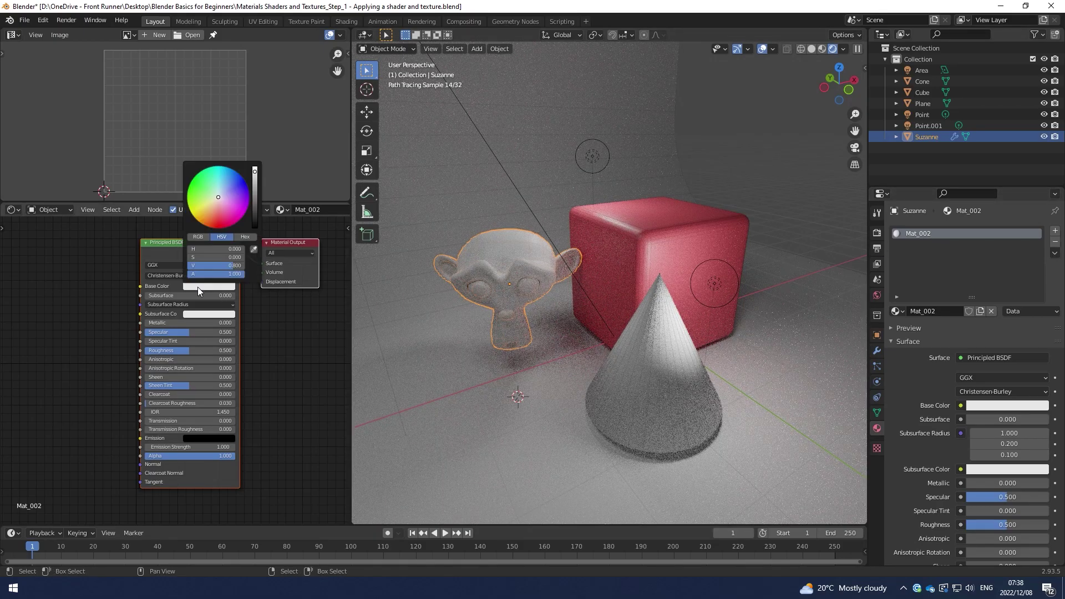
drag(253, 195, 254, 214)
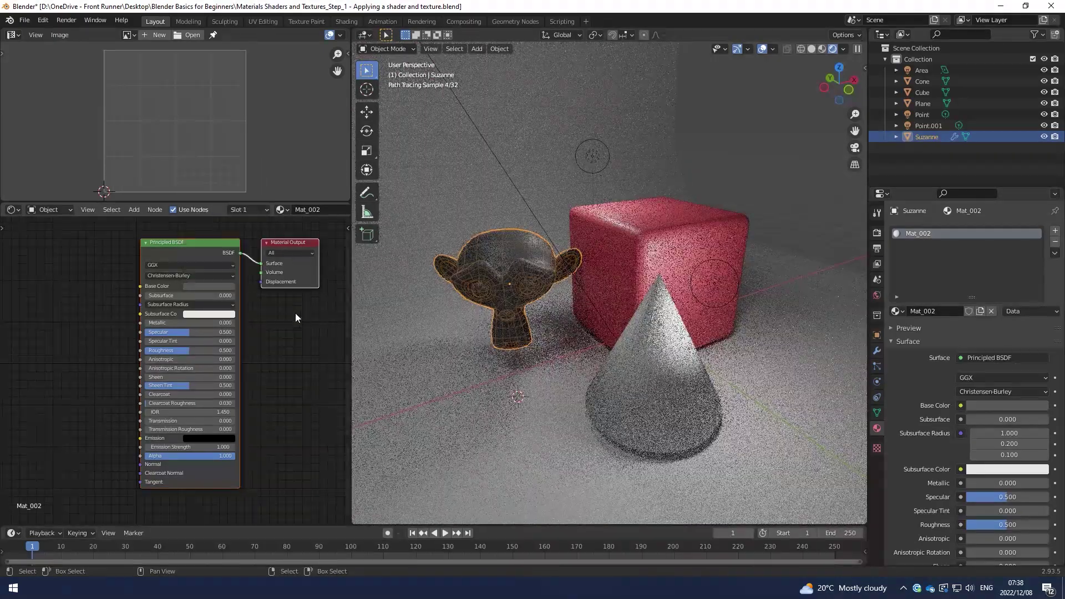
drag(165, 323, 236, 323)
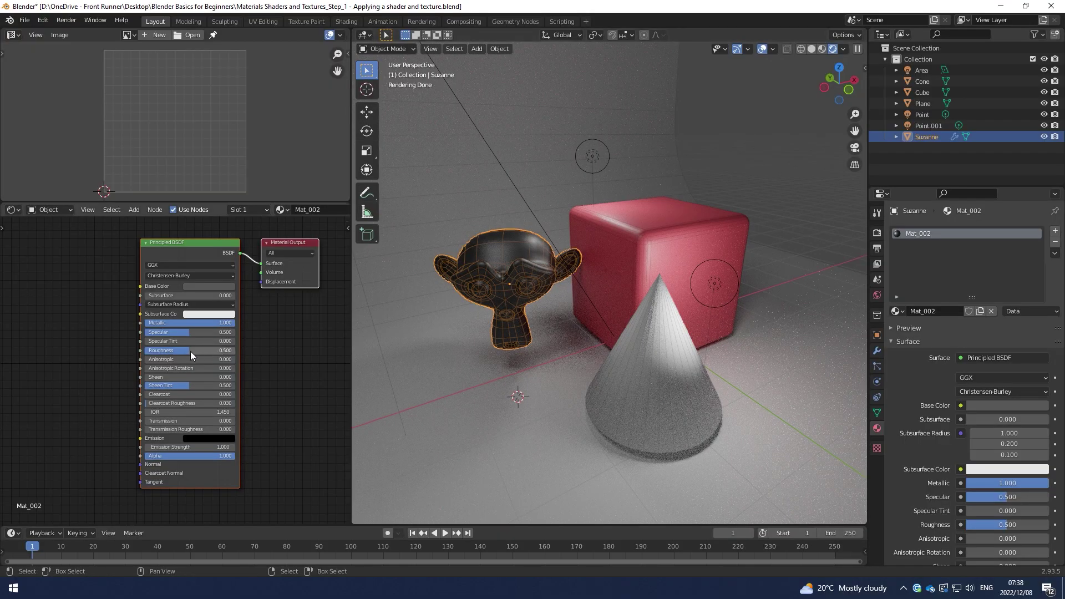
drag(191, 350, 146, 350)
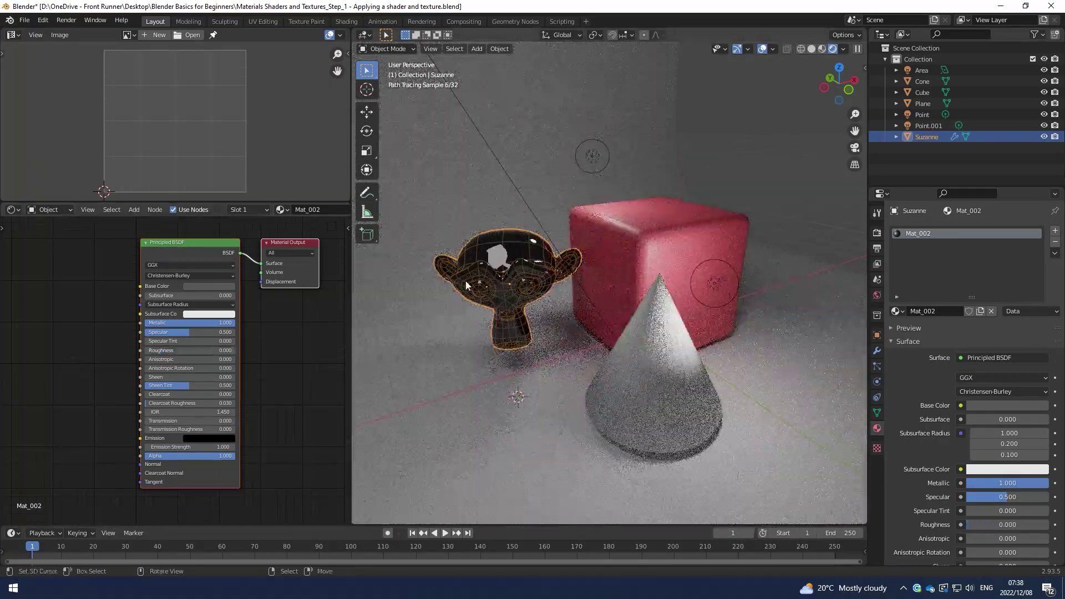
Step: Assign the monkey head's existing material Mat_002 to the cone
mouse_move(521, 278)
middle_down()
mouse_move(524, 295)
mouse_move(522, 275)
middle_up()
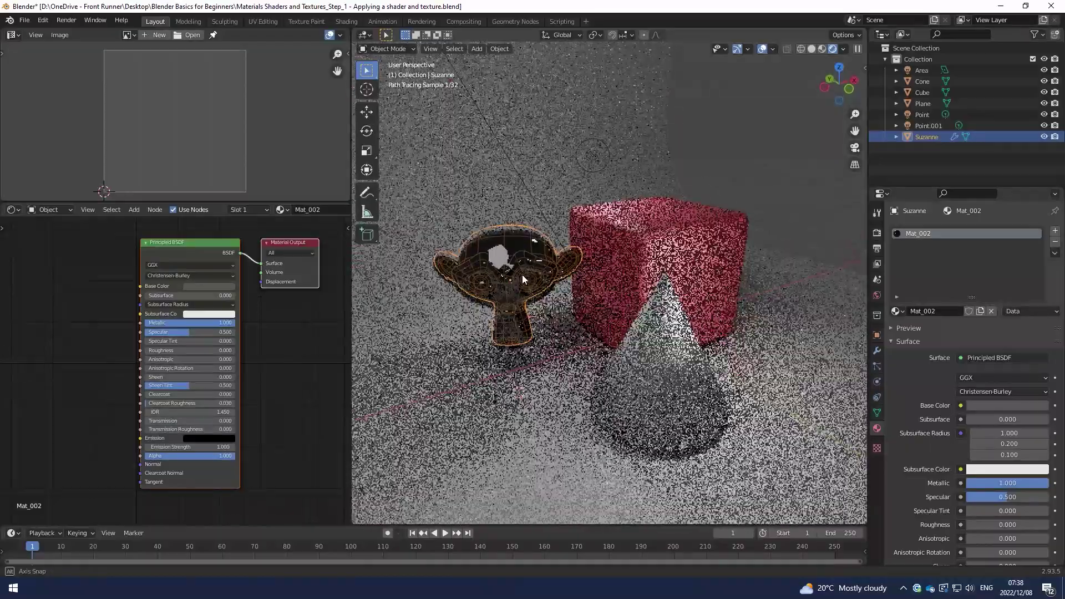
middle_drag(597, 263, 605, 294)
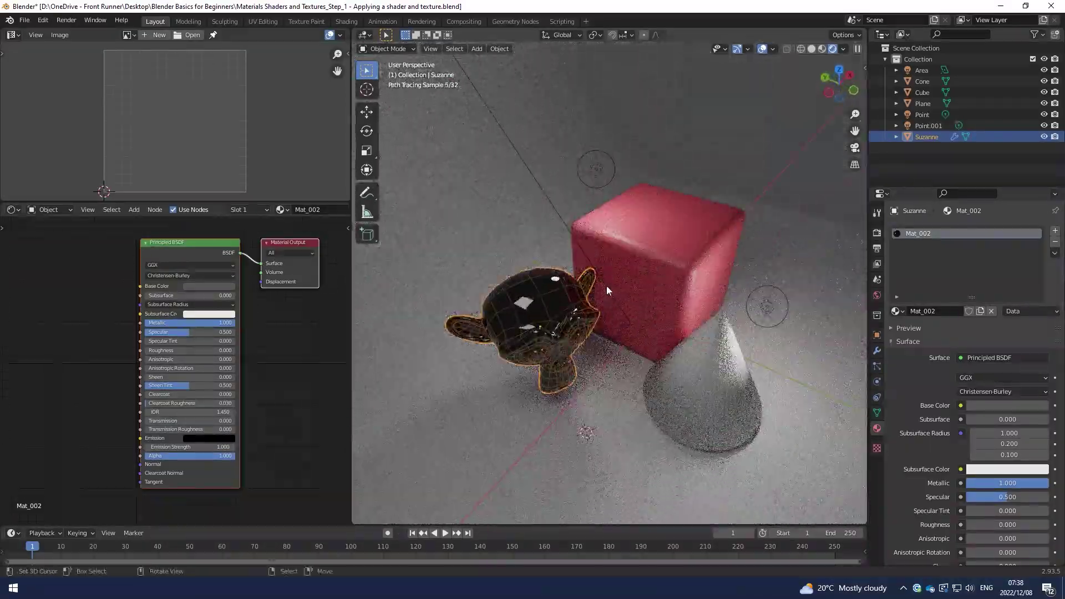
scroll(585, 295, up, 5)
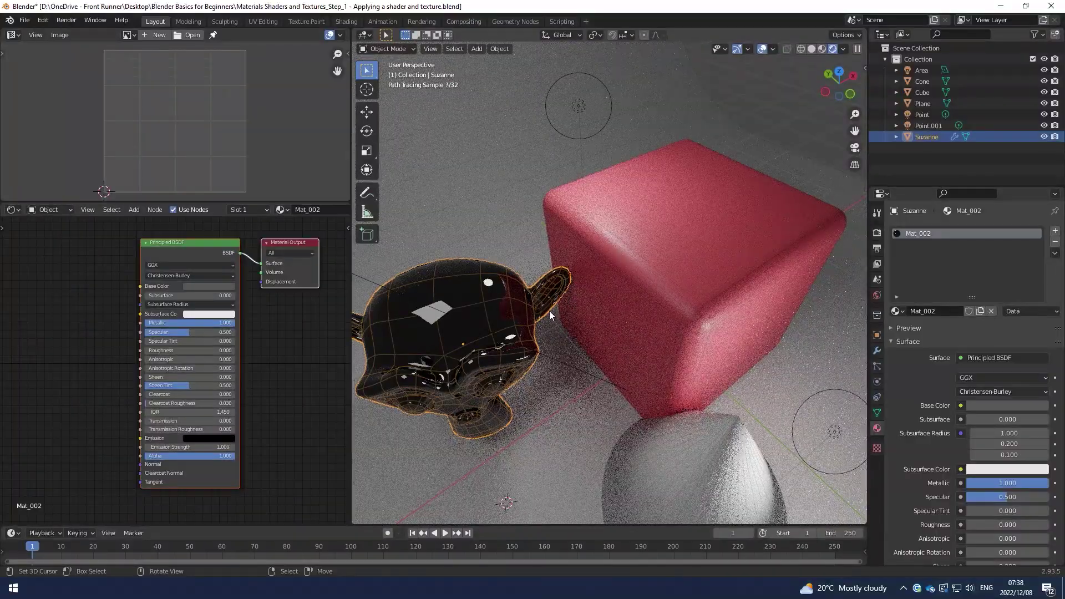
middle_drag(549, 311, 644, 277)
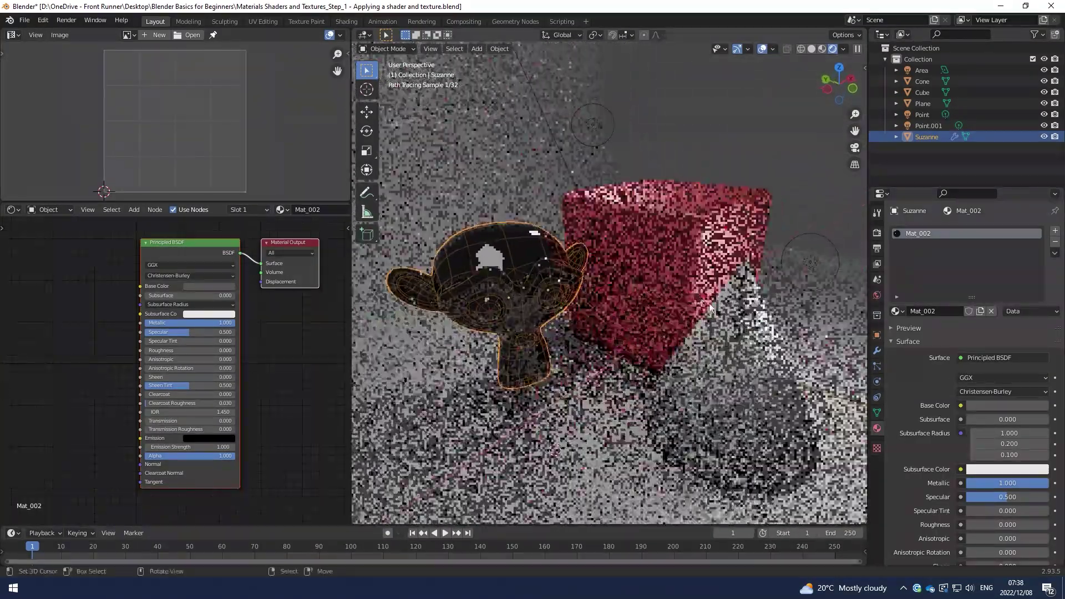
click(737, 333)
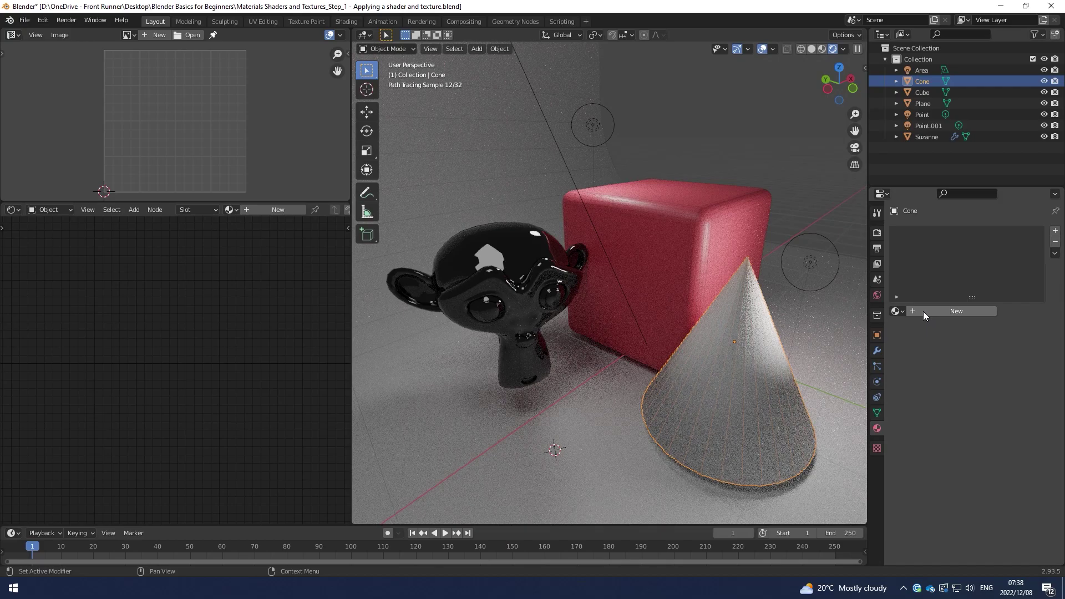
click(897, 312)
click(922, 349)
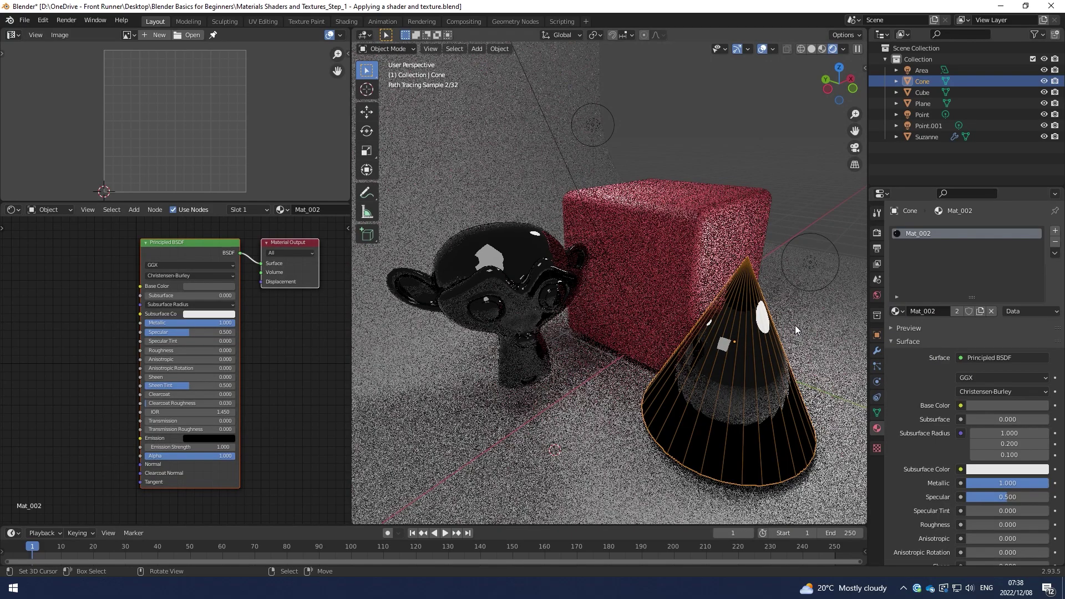
Step: Set Metallic to 0 on Mat_002, the material shared by the cone and the monkey head
middle_drag(795, 325, 794, 325)
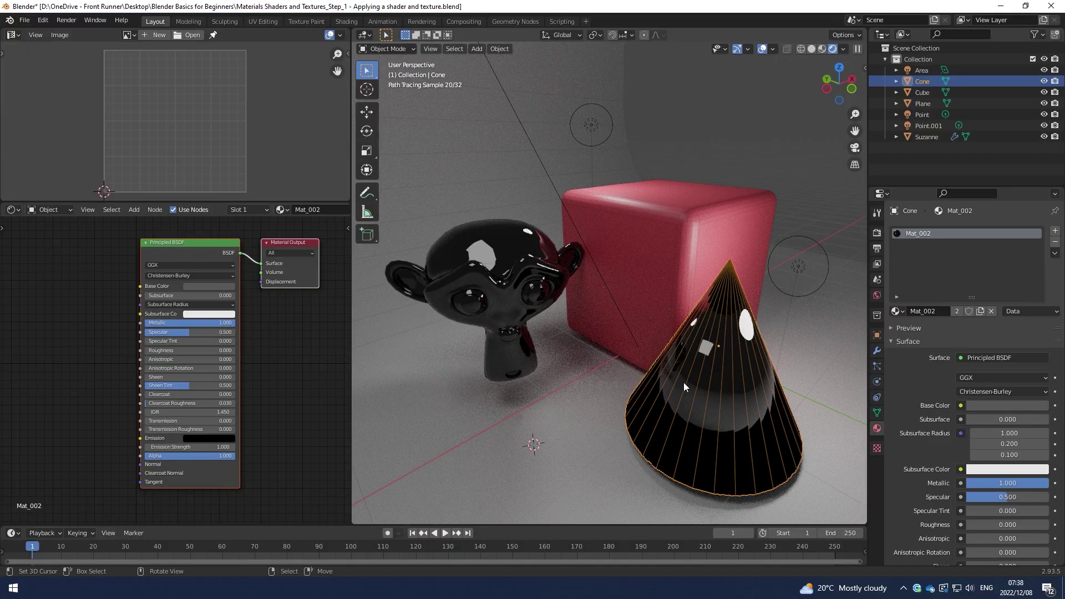
middle_drag(683, 381, 678, 380)
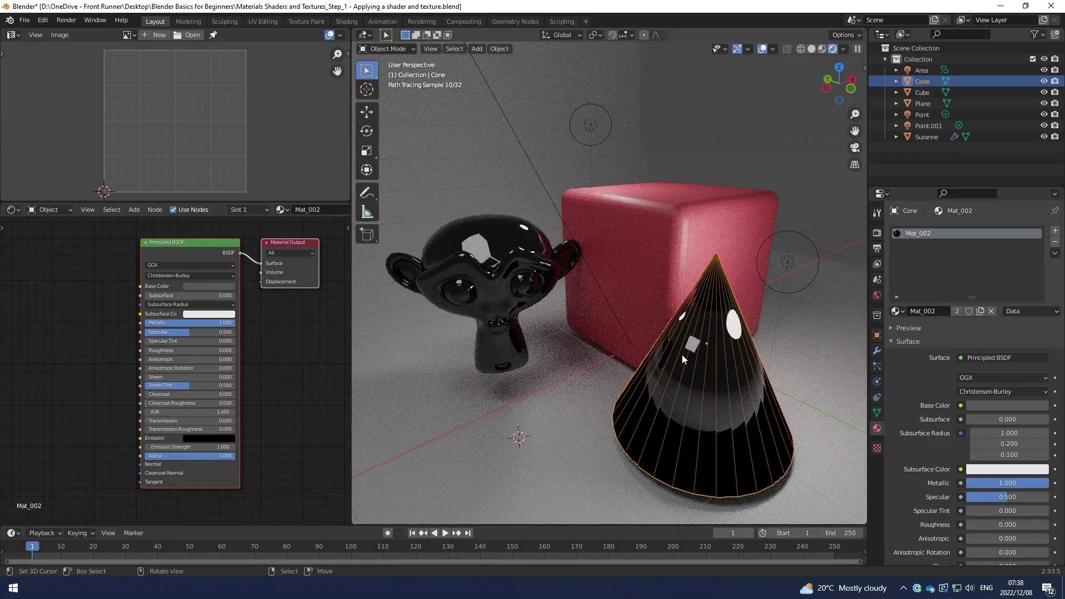
mouse_move(728, 347)
middle_down()
mouse_move(615, 352)
mouse_move(517, 328)
mouse_move(495, 275)
middle_up()
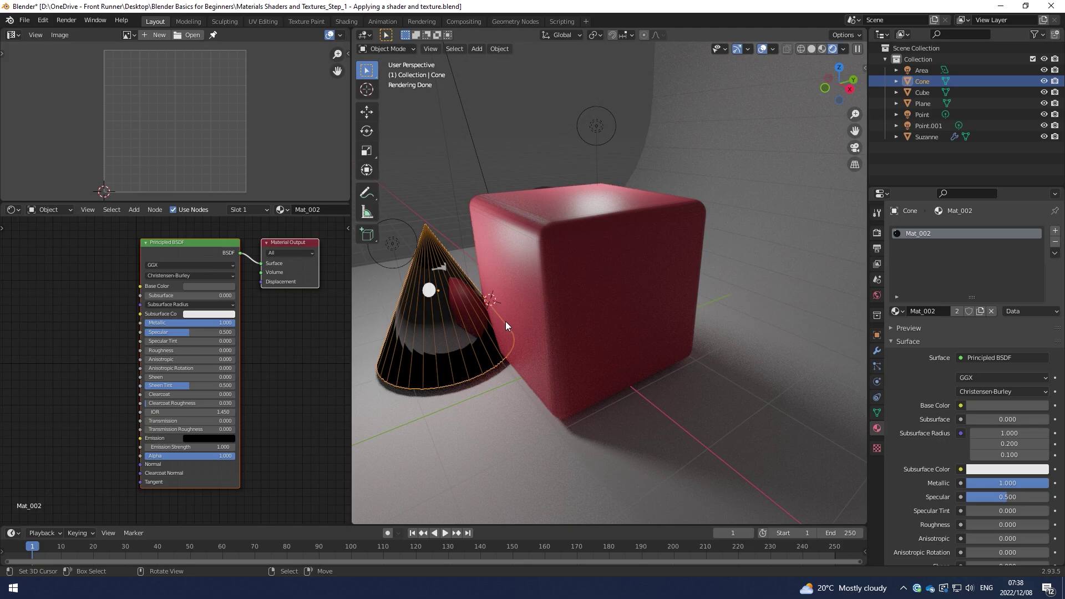
middle_drag(505, 321, 620, 326)
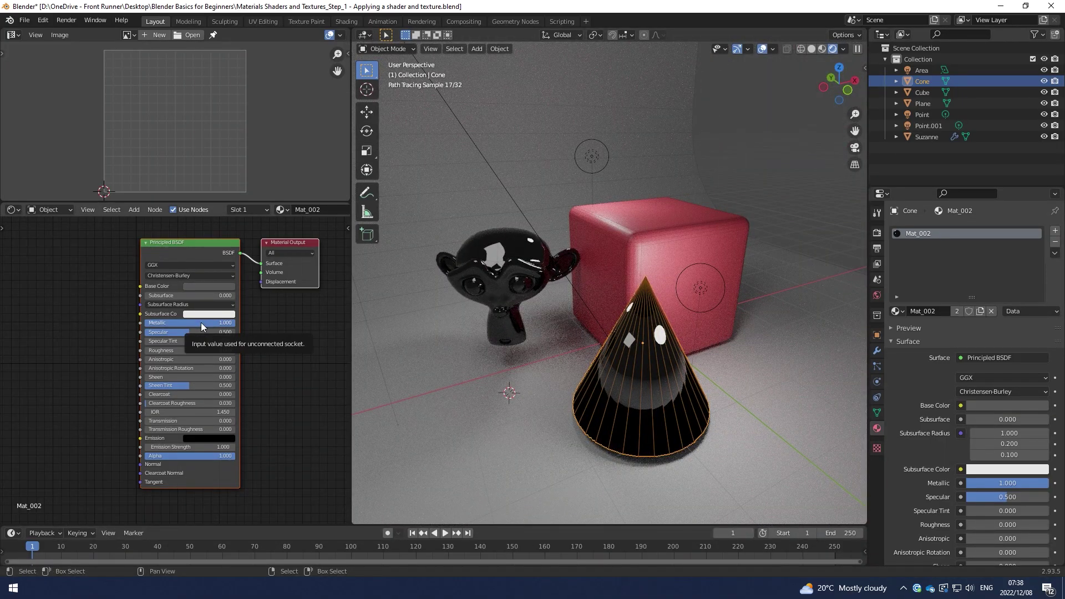
key(BackSpace)
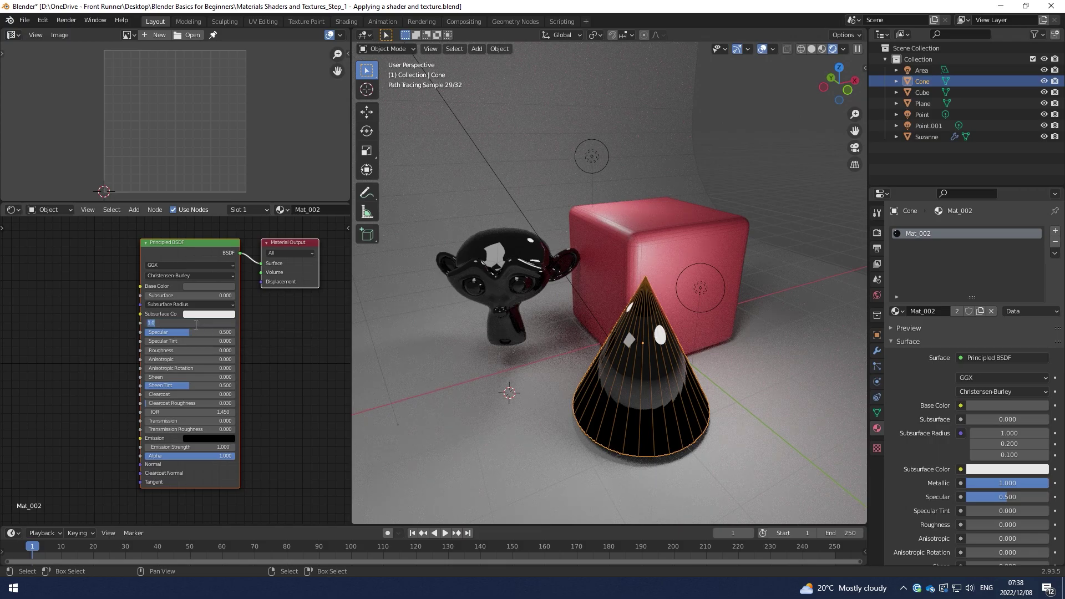
middle_drag(289, 349, 278, 348)
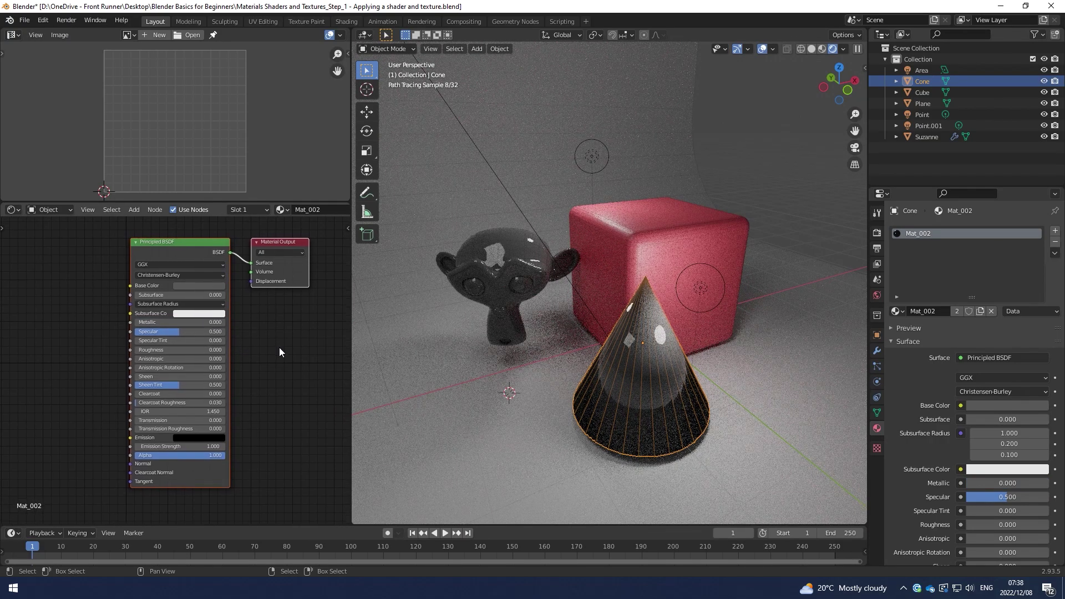